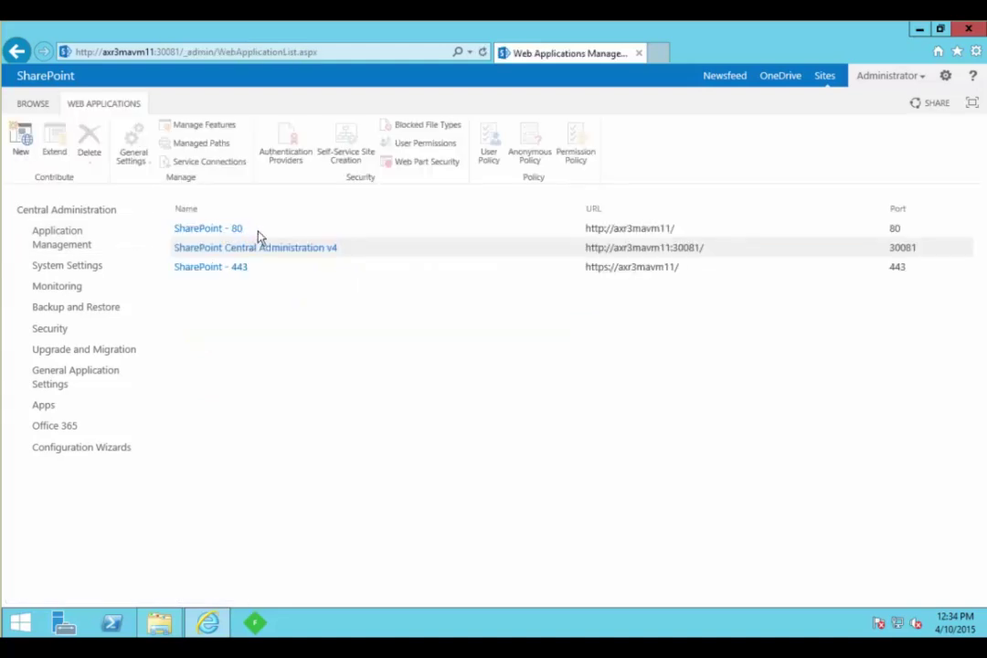
Review the Default zone authentication settings of the SharePoint - 80 web application, then close them without changes
left_click(257, 235)
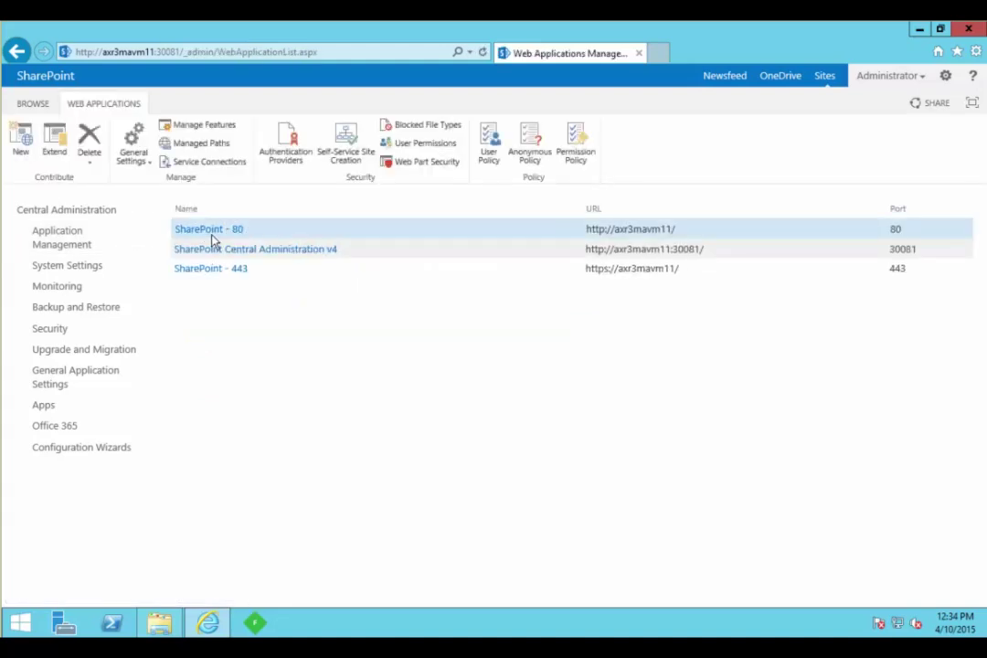
left_click(286, 161)
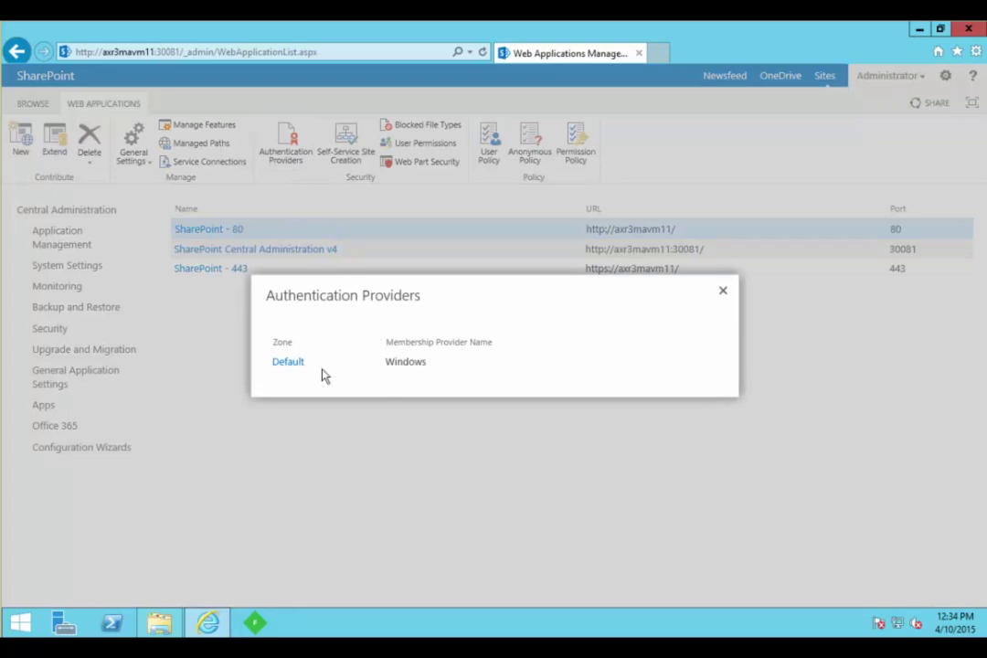
left_click(288, 363)
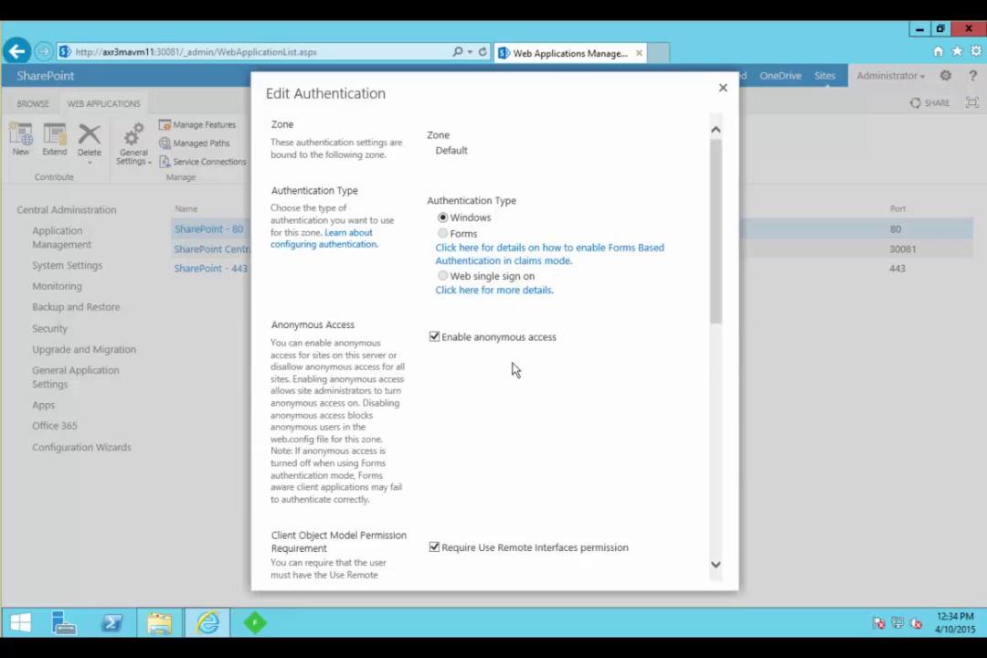
left_click(724, 91)
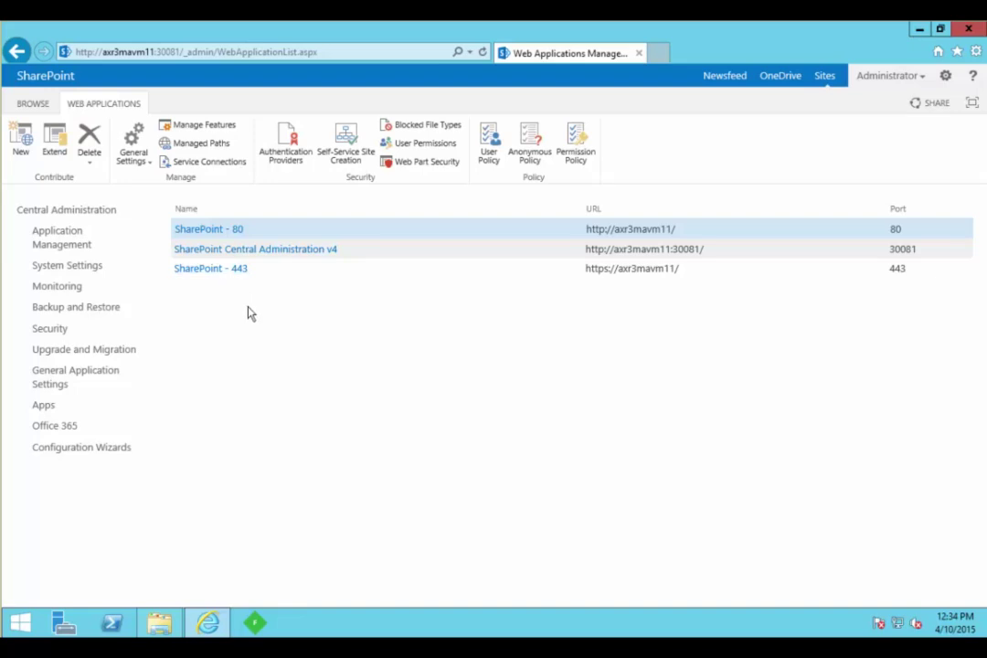
Check which authentication provider the SharePoint - 443 web application uses and close the provider list
left_click(268, 273)
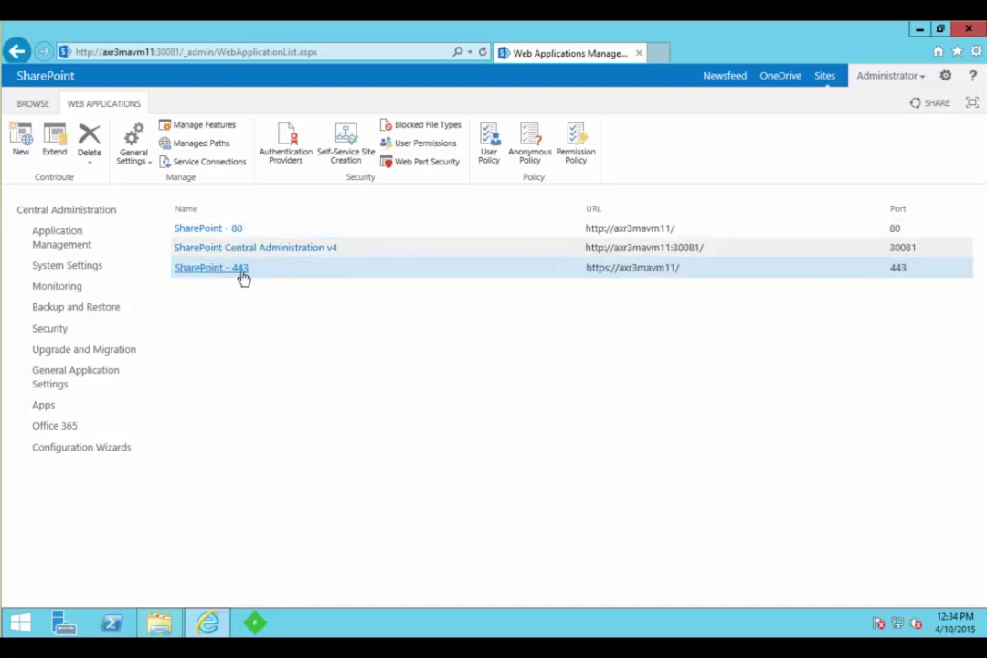
left_click(279, 158)
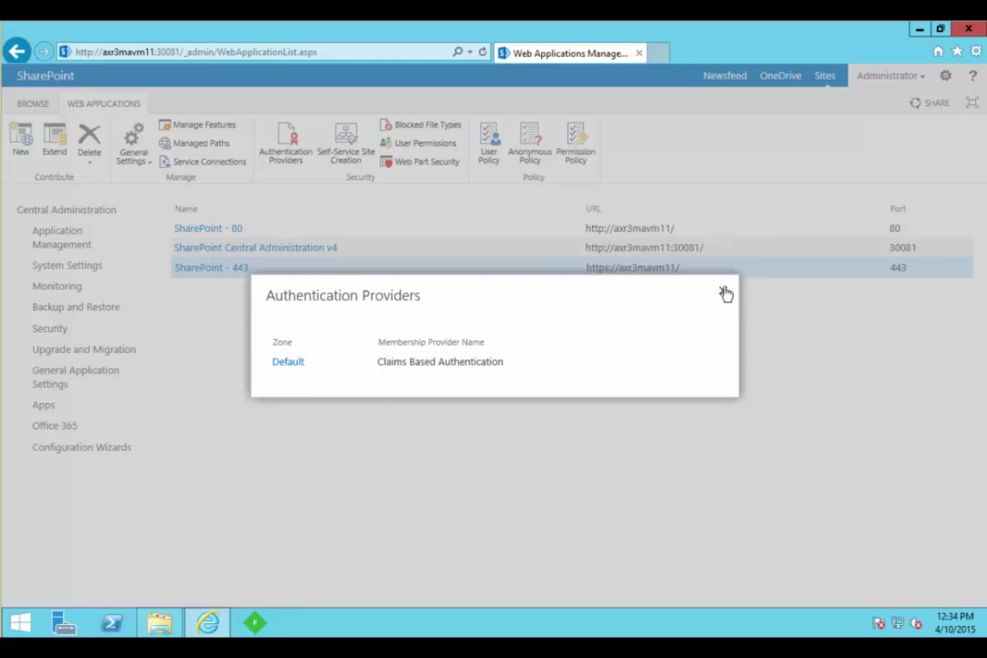
left_click(725, 291)
left_click(277, 233)
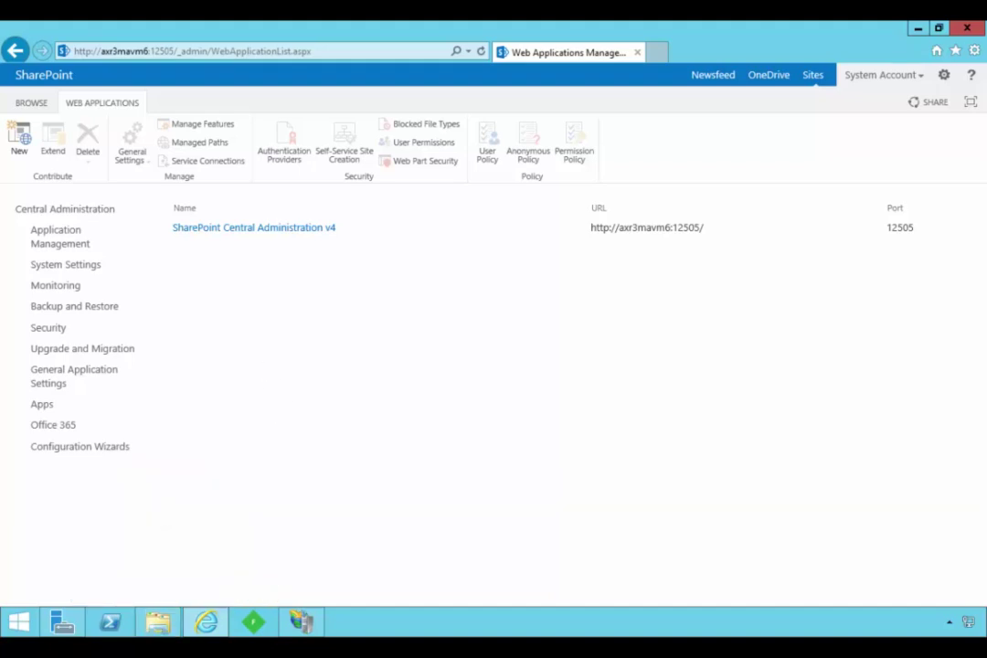
Find the SharePoint 2013 Management Shell, run it as administrator and move its window clear of the web application list
left_click(18, 622)
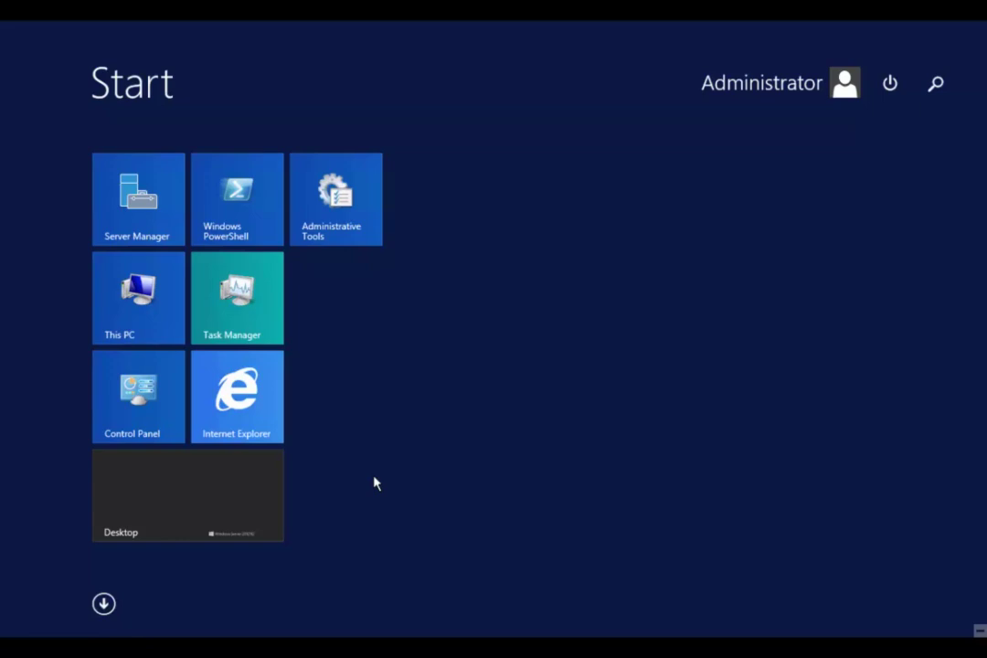
type("shar")
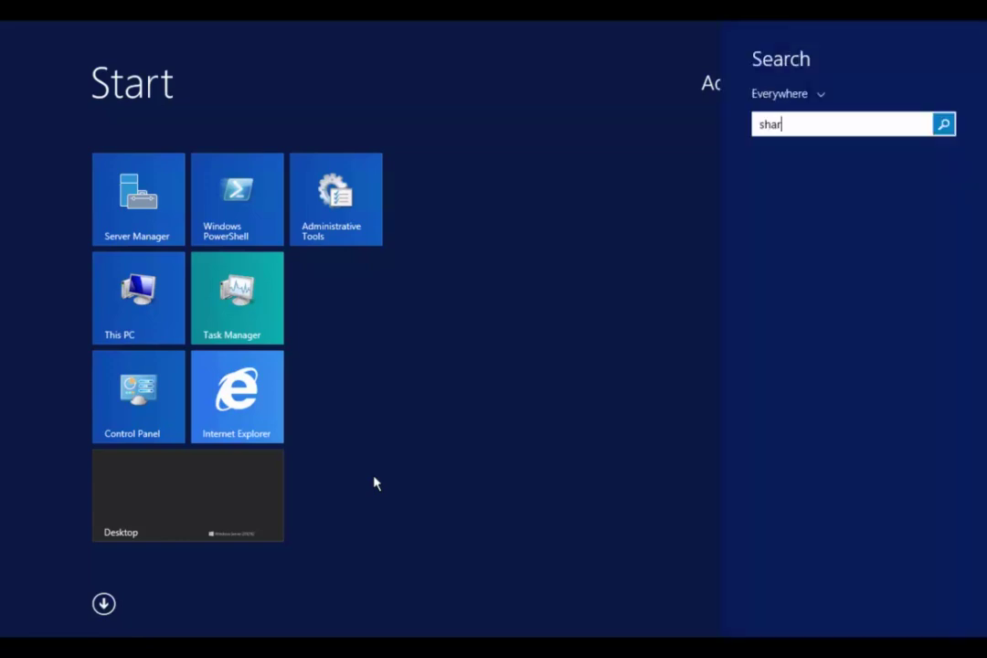
type("epoint 2013 Management Shell")
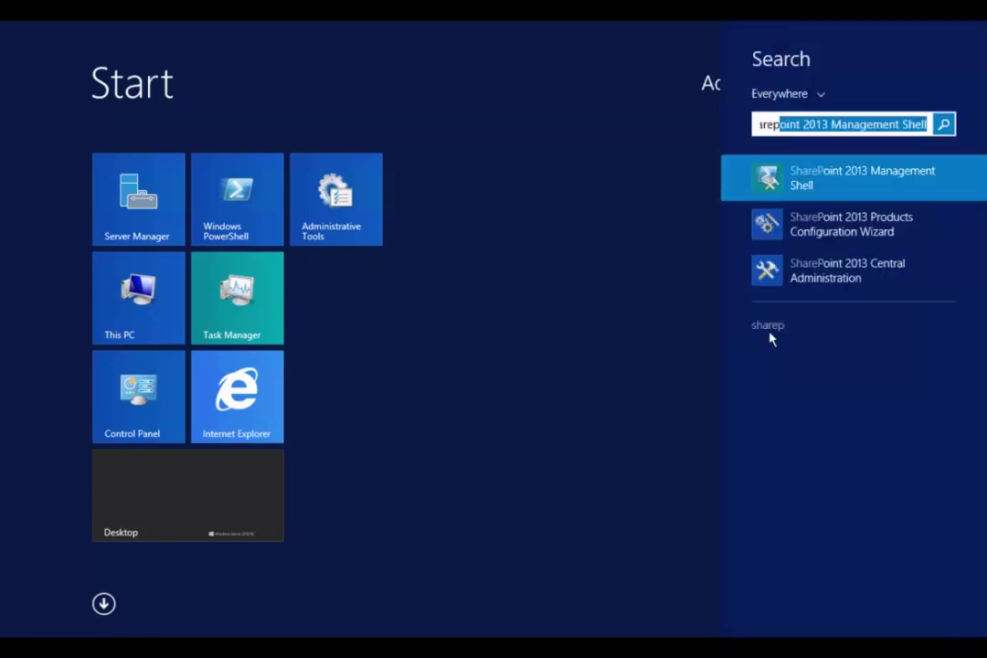
right_click(862, 174)
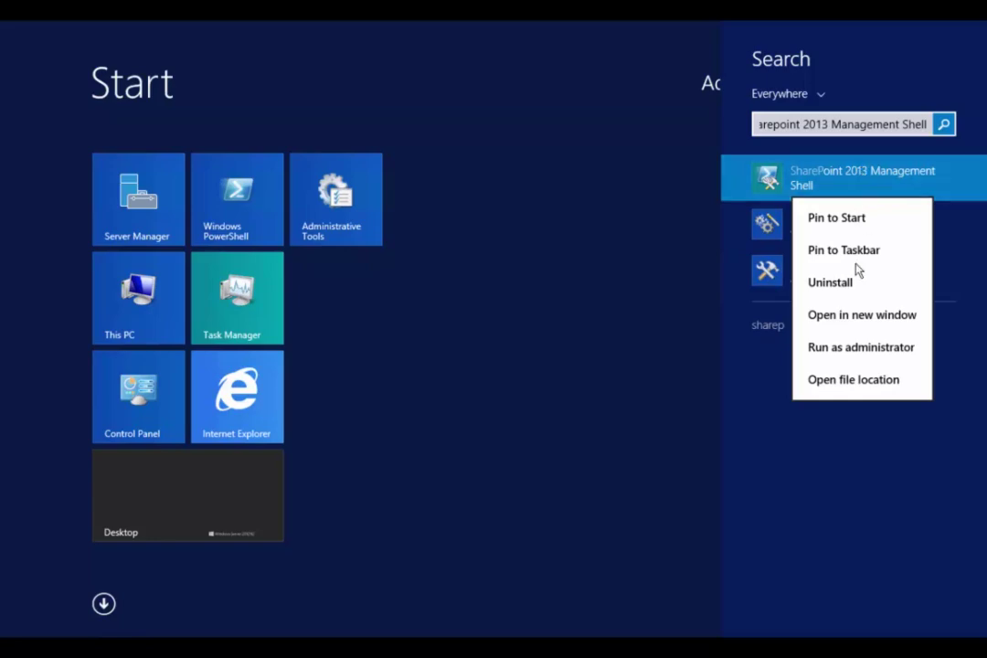
left_click(839, 348)
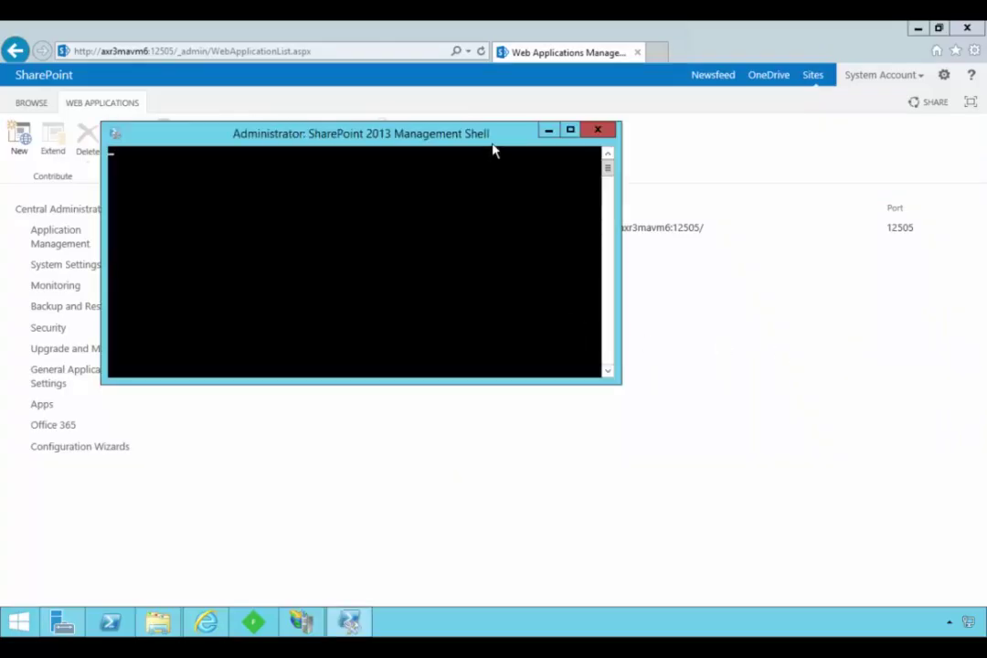
left_click_drag(504, 139, 759, 267)
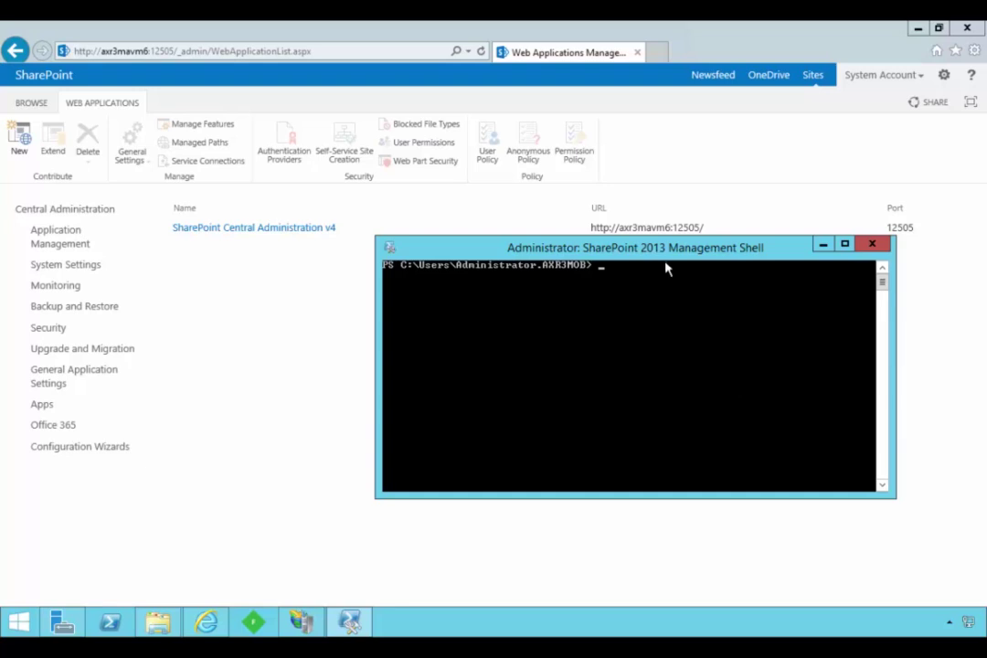
left_click_drag(669, 257, 659, 264)
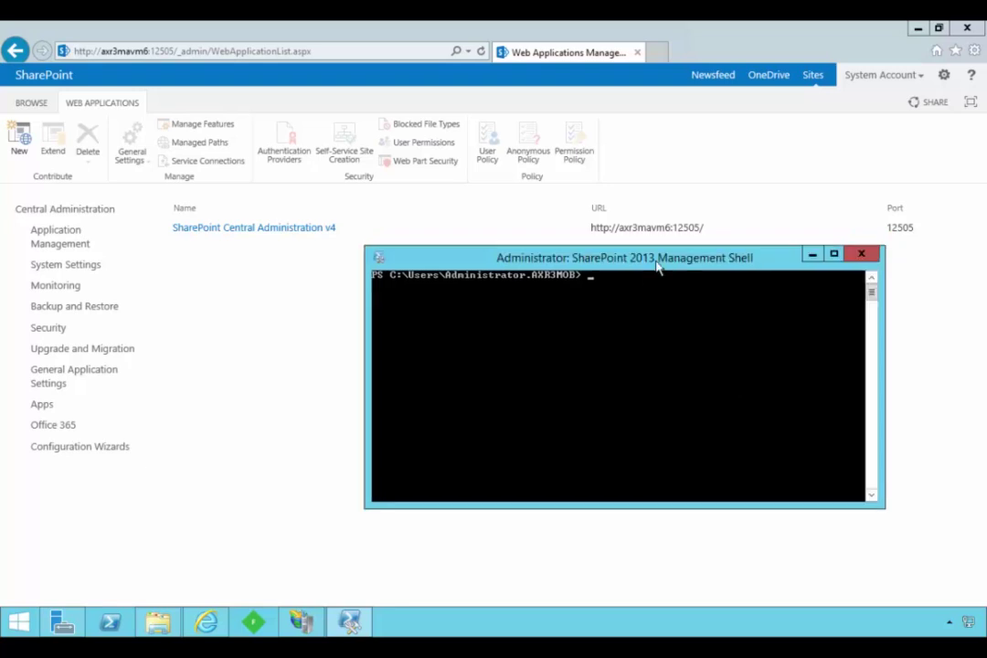
Open NewPublicSiteWindowsAuthAnon from the C:\temp folder and review the command's name, application pool, anonymous access, account, port and URL parameters
left_click(161, 624)
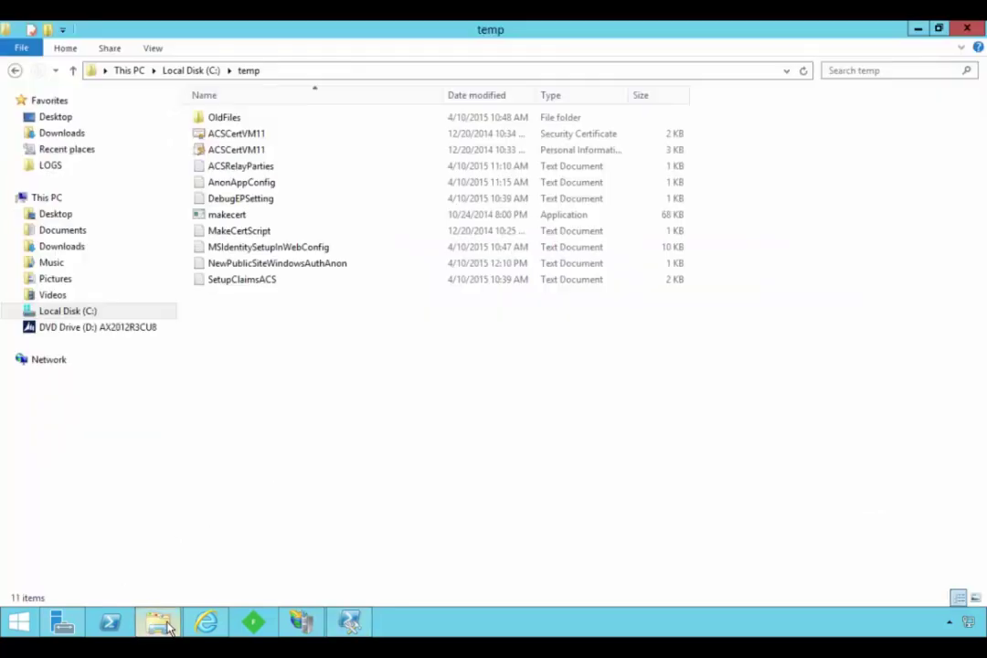
double_click(248, 263)
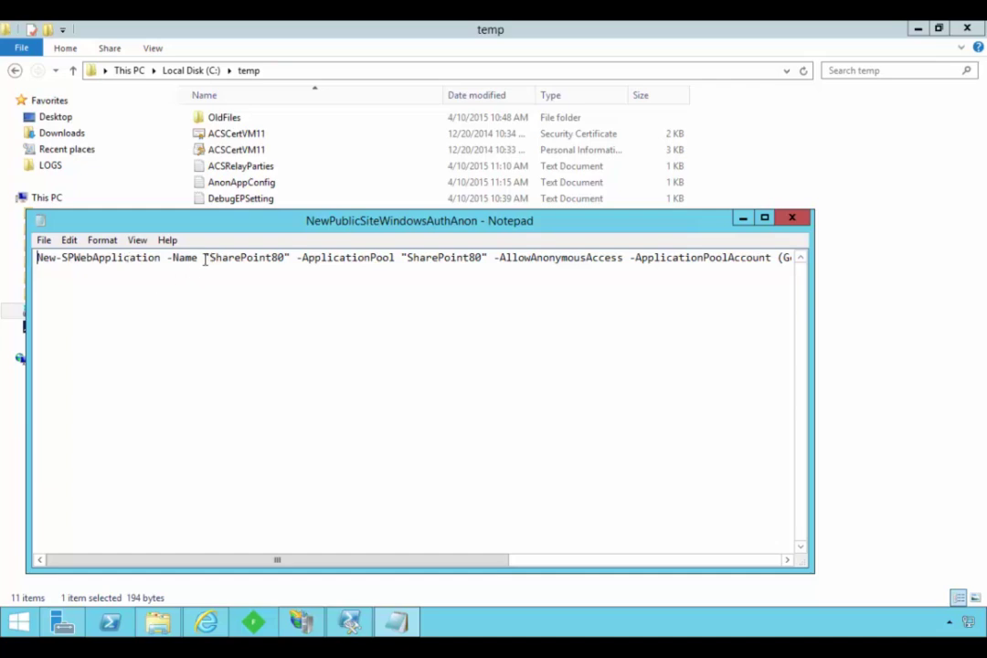
left_click_drag(205, 259, 291, 261)
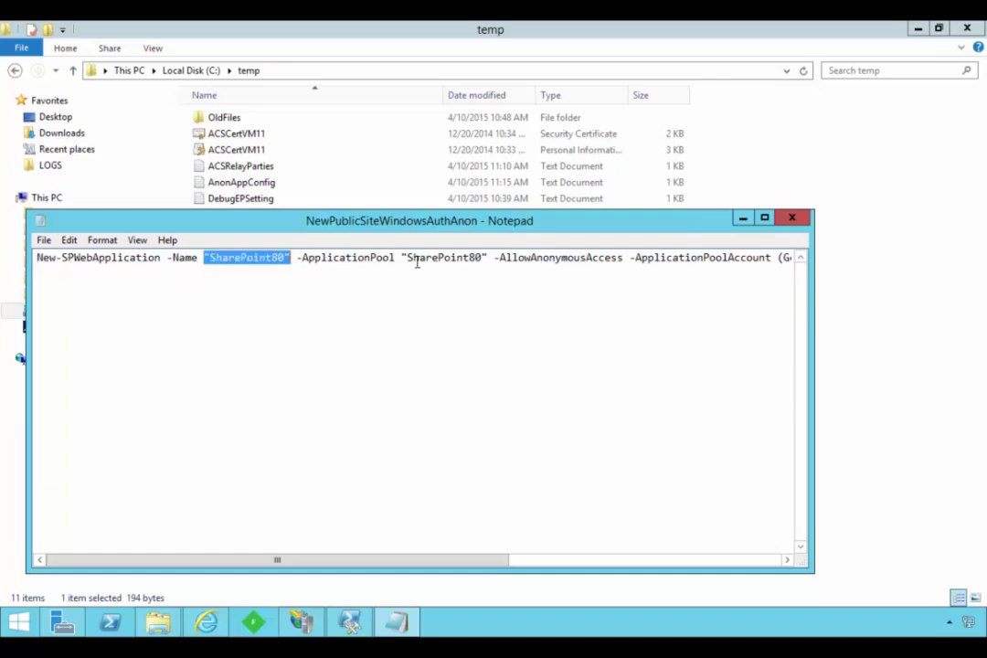
left_click(483, 259)
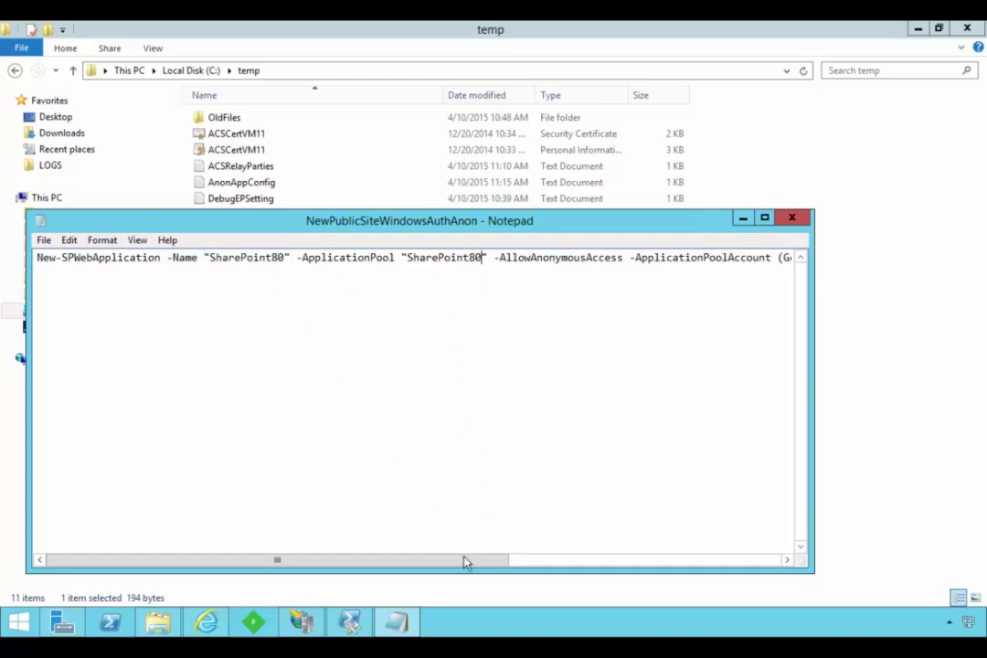
left_click_drag(498, 557, 597, 556)
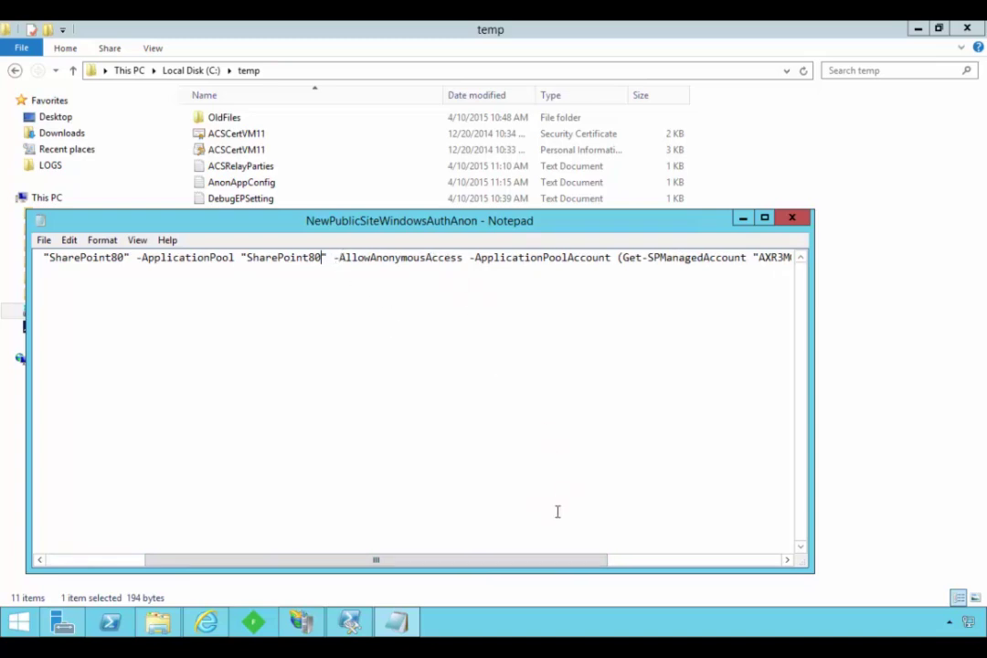
left_click_drag(562, 564, 678, 562)
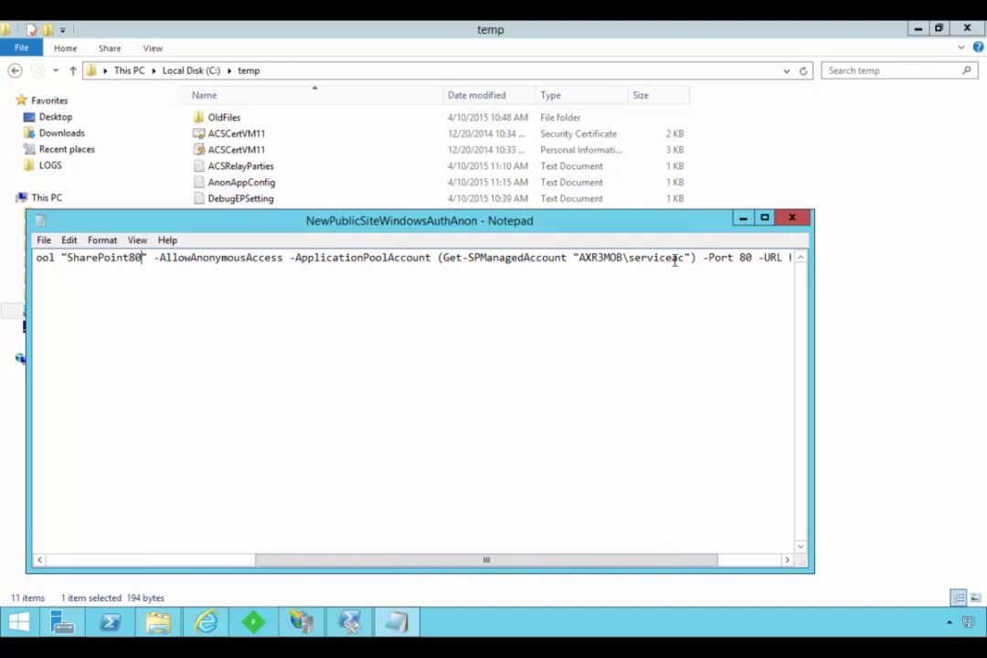
left_click_drag(644, 563, 708, 567)
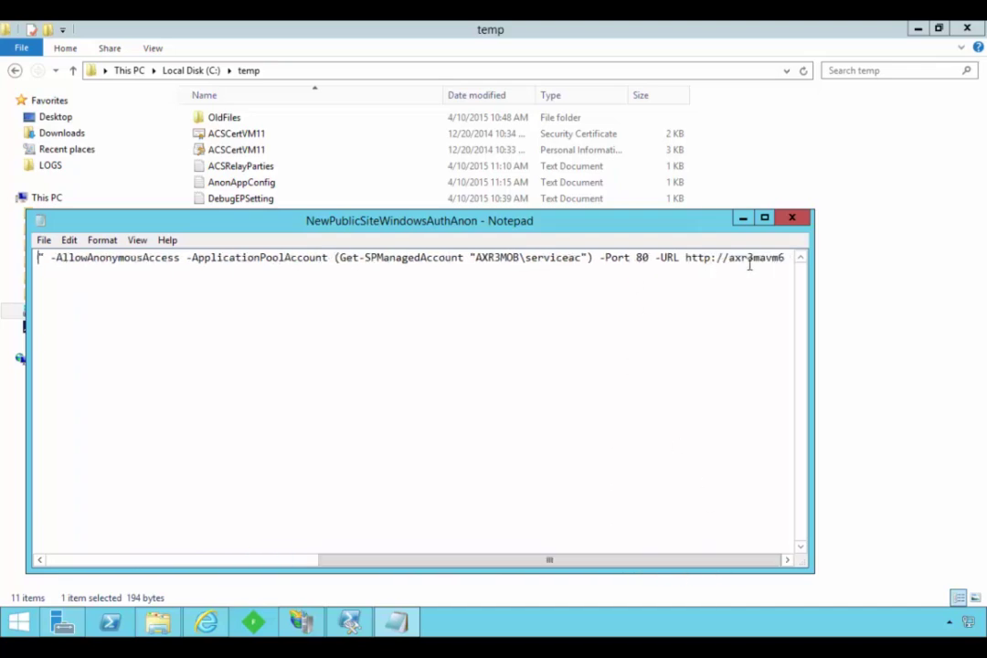
left_click_drag(786, 257, 687, 258)
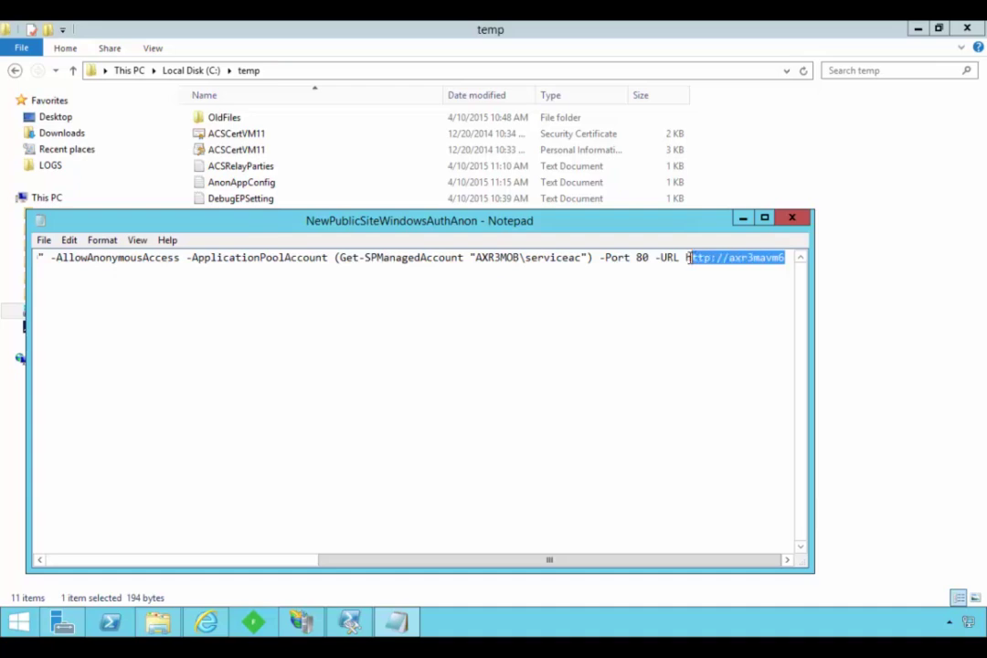
Copy the complete New-SPWebApplication command line from the text file
left_click(749, 259)
key("Home")
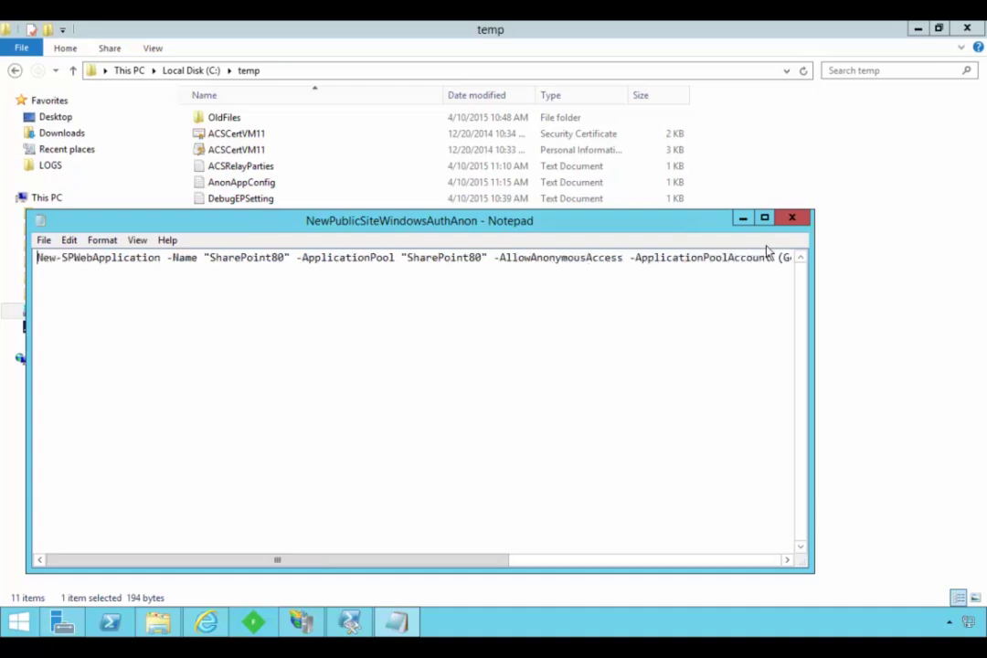
key("shift+End")
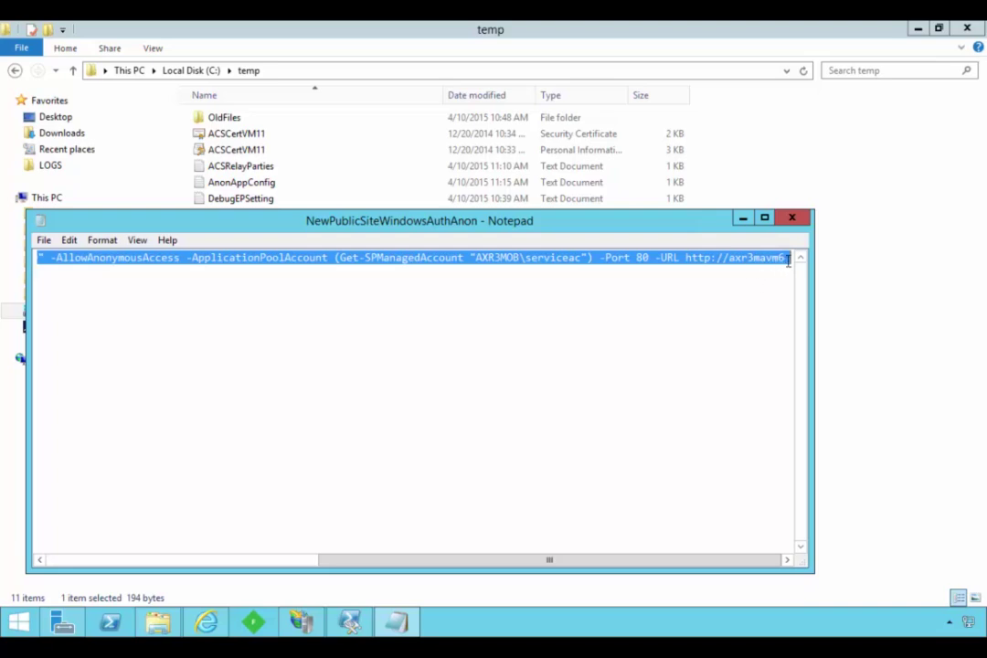
left_click_drag(784, 259, 18, 267)
key("ctrl+c")
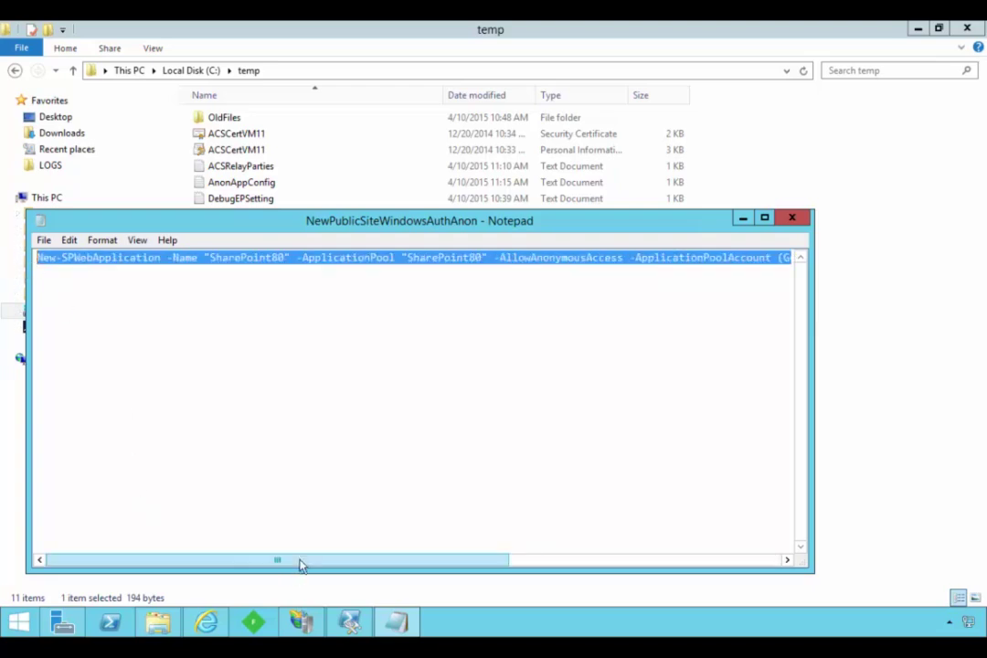
left_click(353, 624)
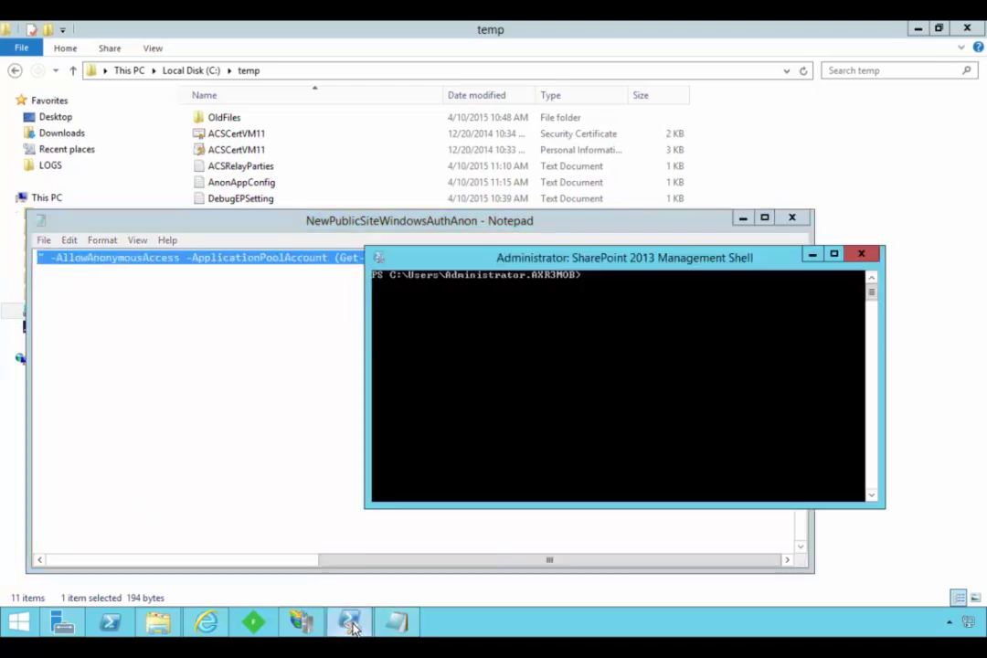
right_click(590, 273)
mouse_move(640, 386)
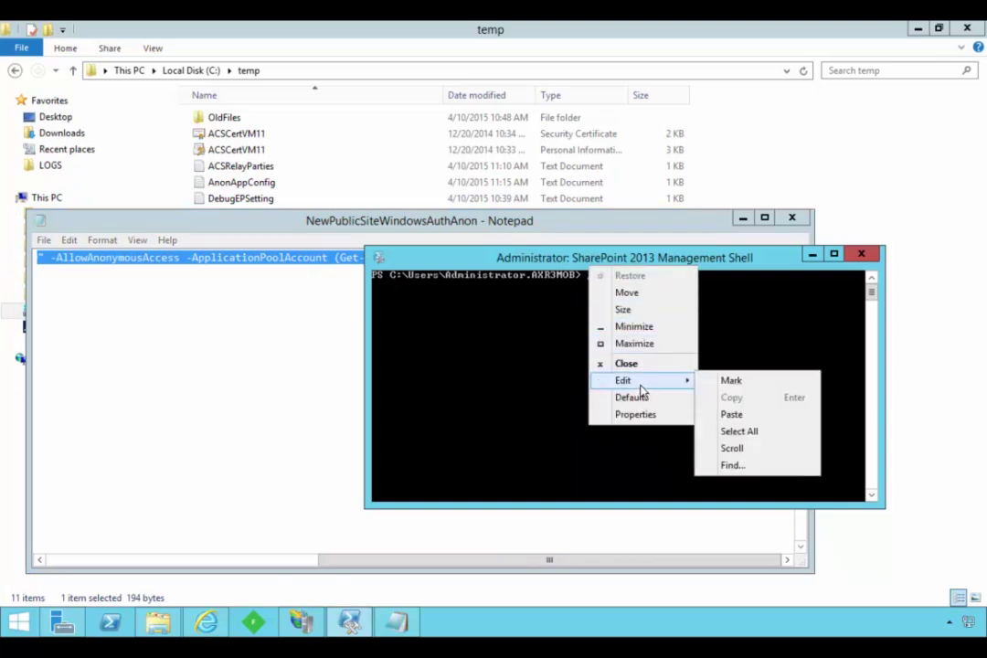
left_click(730, 412)
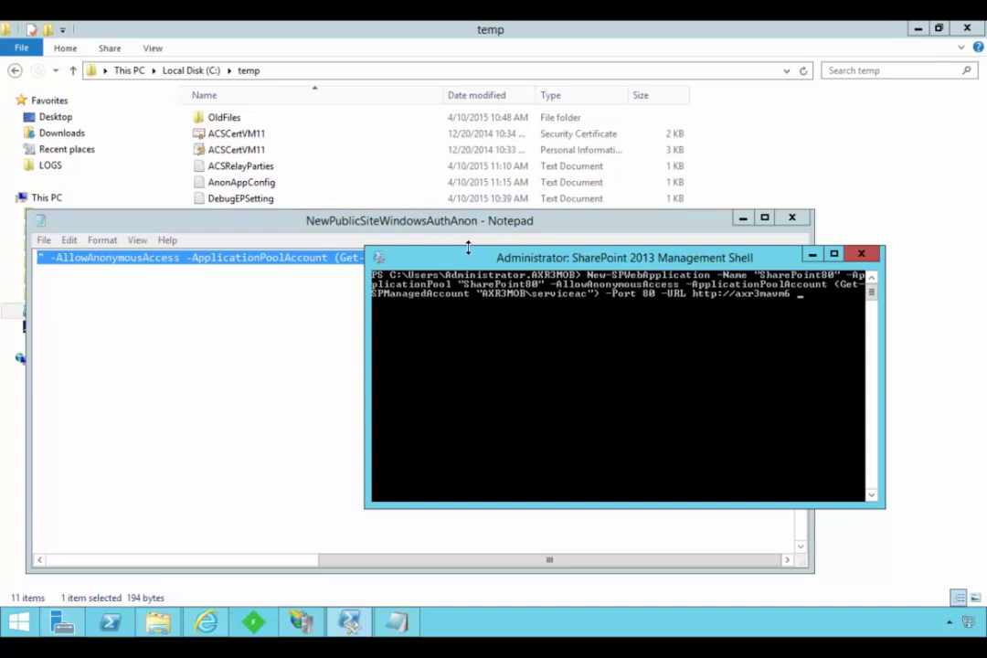
left_click_drag(475, 263, 499, 303)
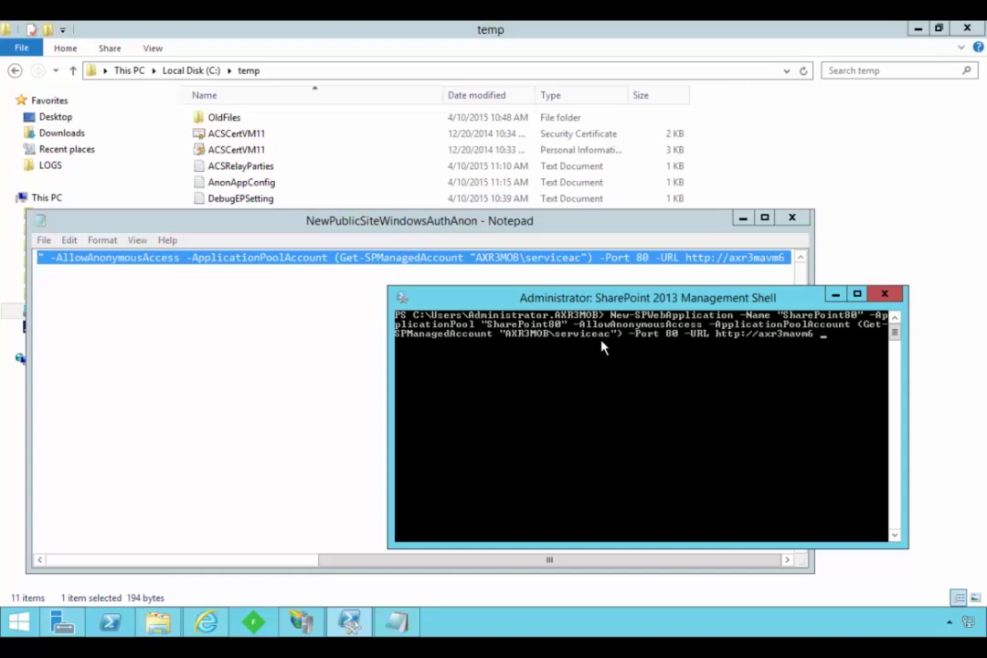
key("Return")
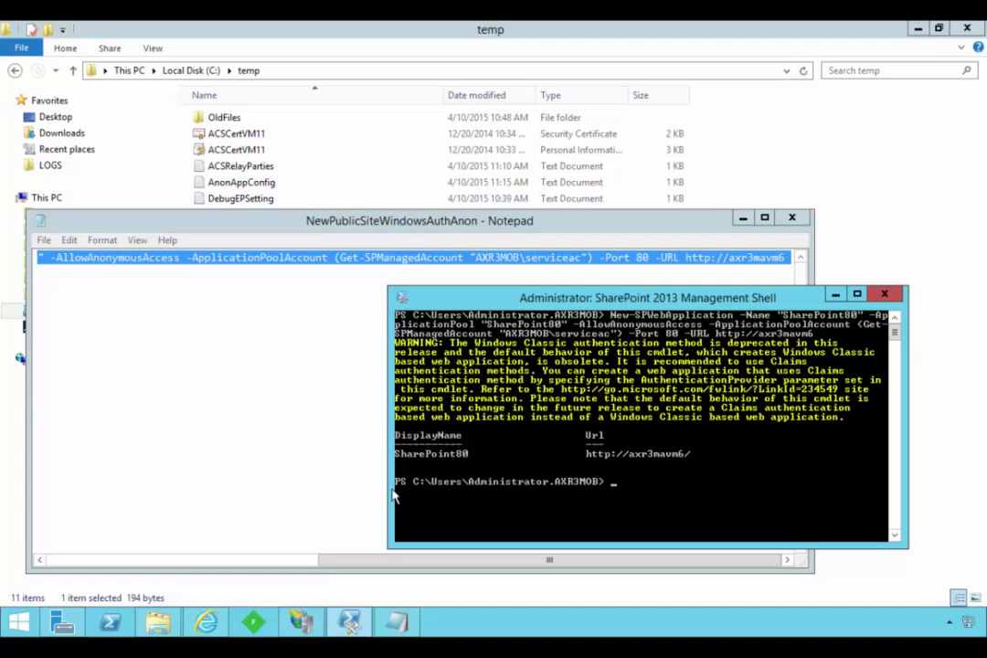
Switch to Internet Explorer, refresh the web application list and inspect the Default zone authentication settings of SharePoint80
left_click(206, 623)
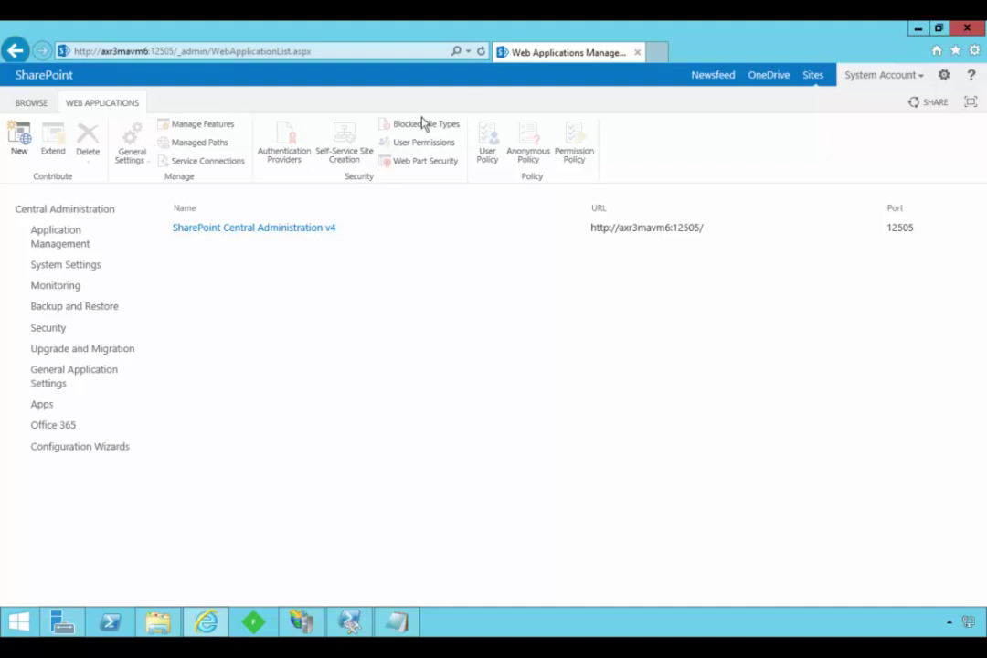
left_click(481, 51)
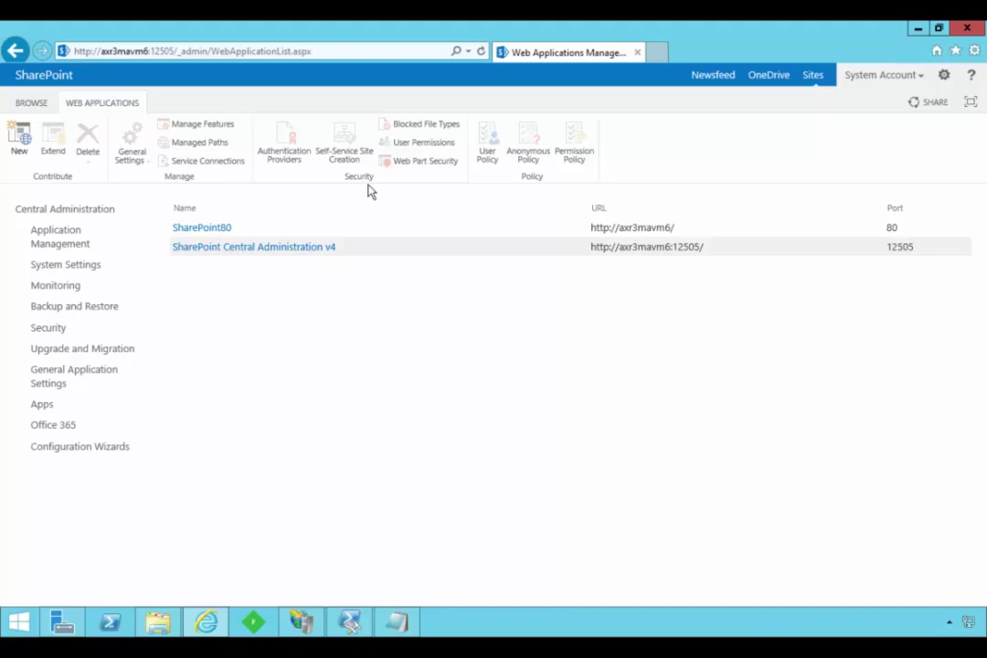
left_click(260, 234)
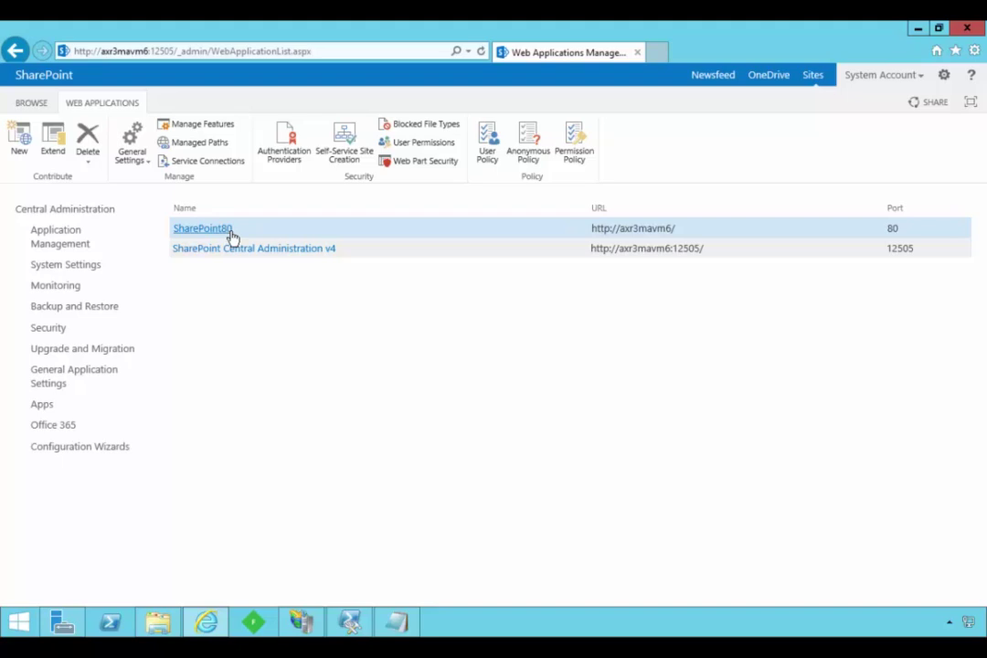
left_click(287, 161)
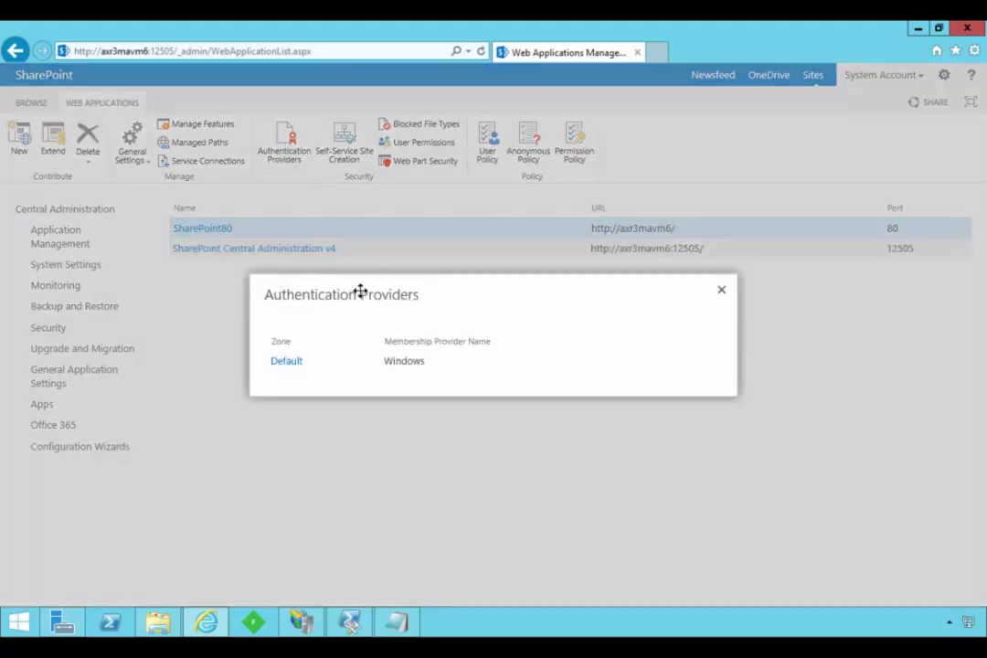
left_click(278, 362)
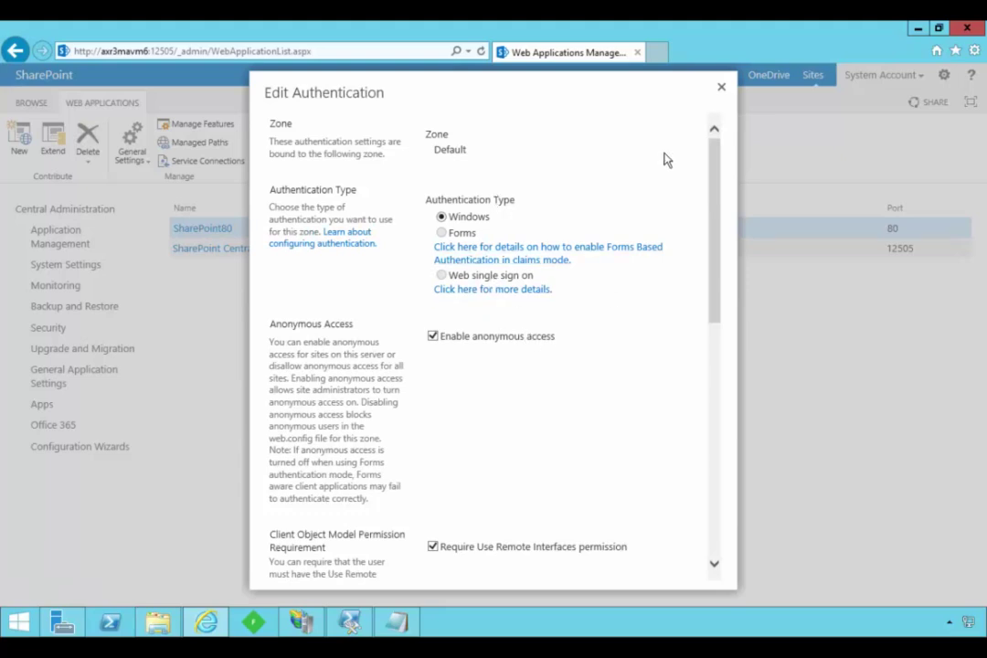
Close the authentication settings, switch to IIS Manager, refresh the Sites list and open the SharePoint80 site to inspect it
left_click(722, 89)
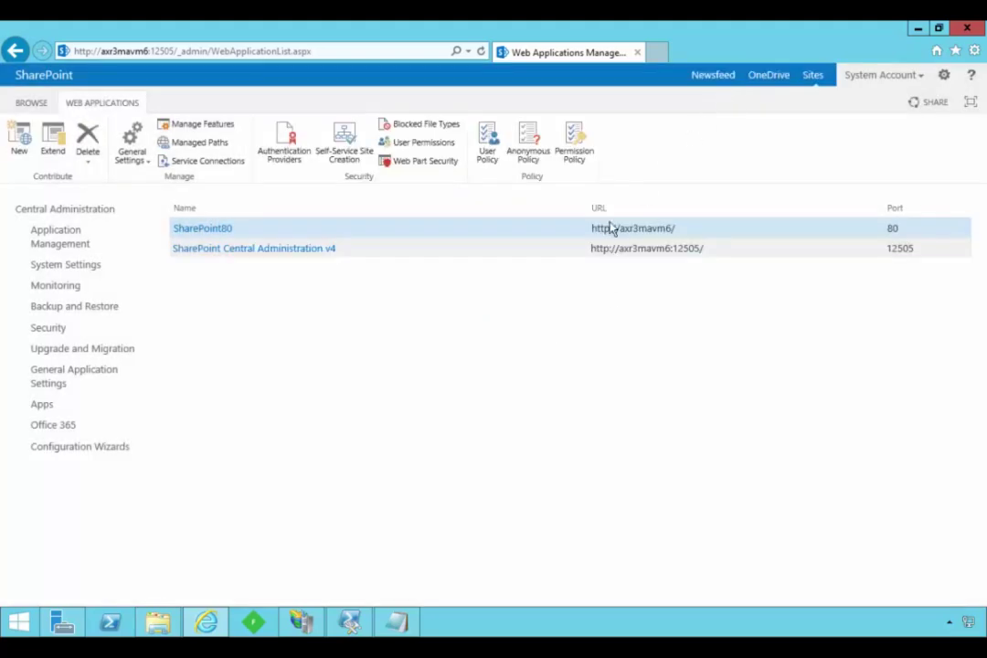
left_click(306, 625)
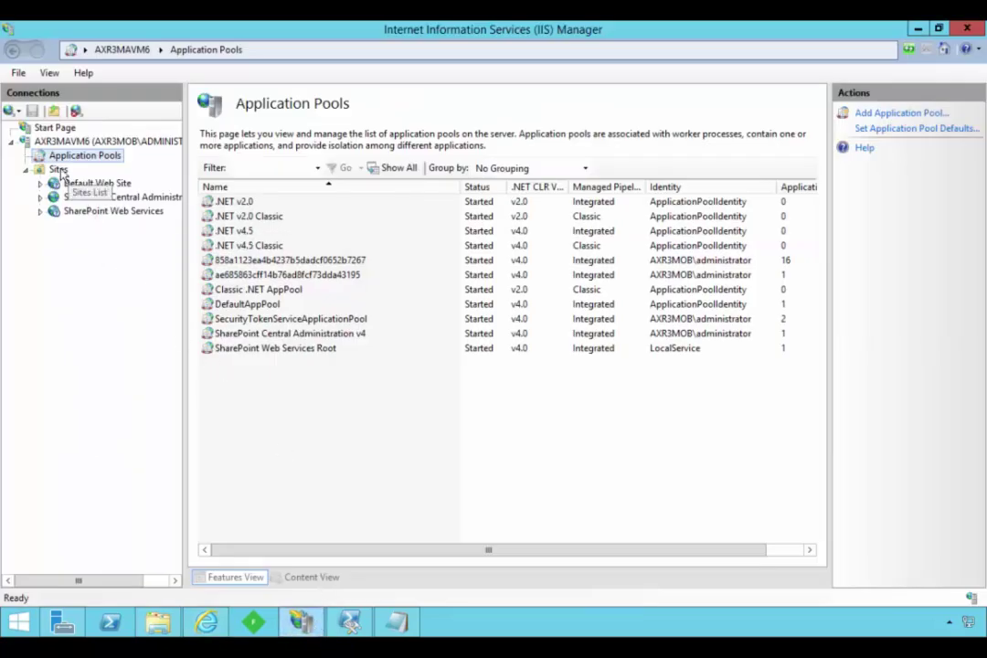
left_click(59, 170)
right_click(59, 170)
left_click(75, 202)
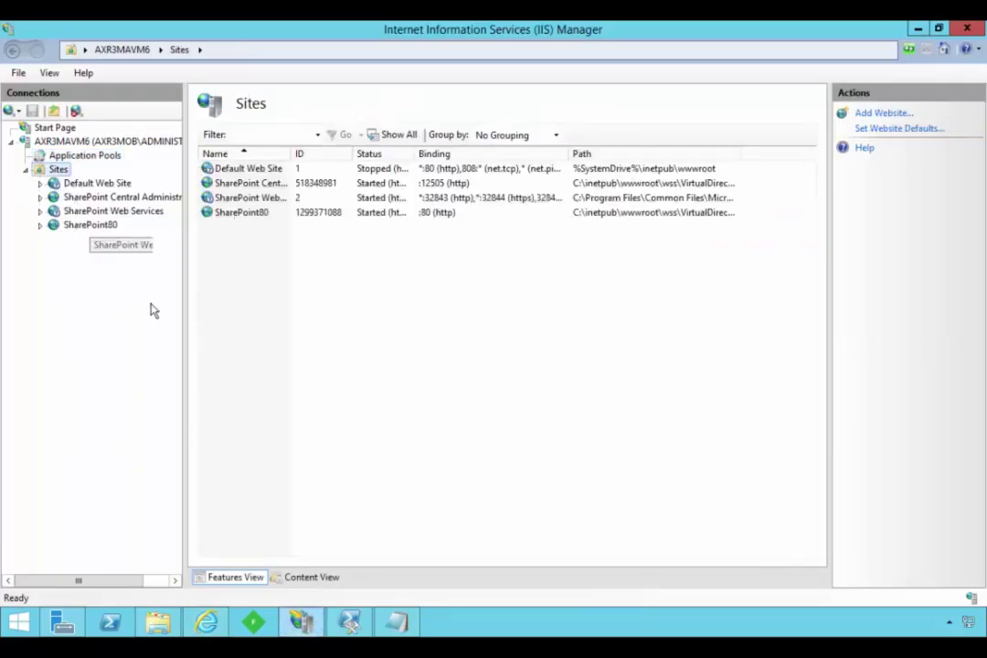
left_click(92, 226)
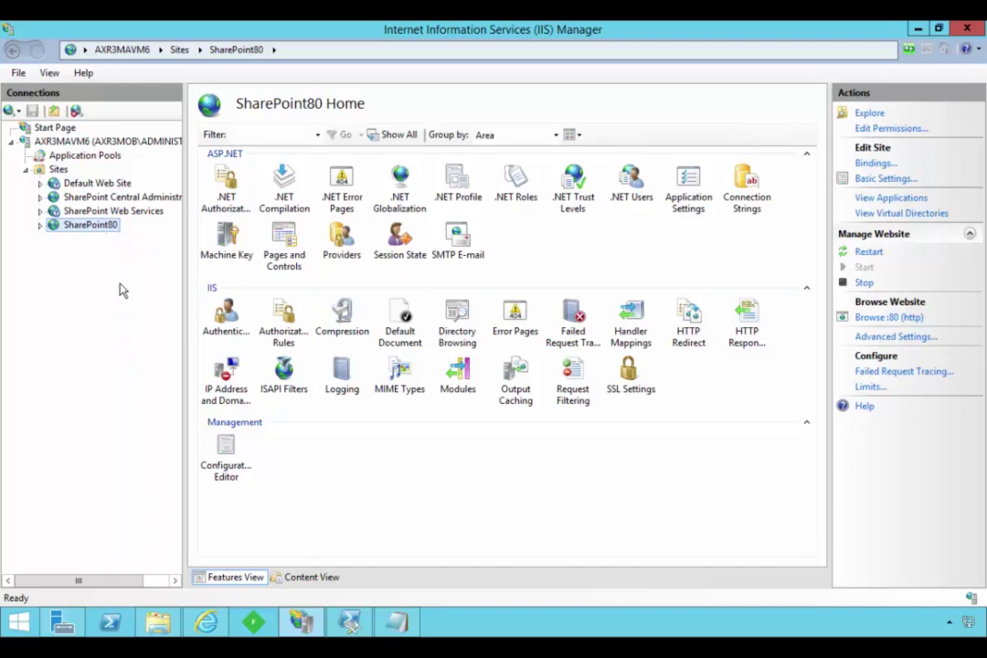
Open the AX2012R3CU8 DVD drive in File Explorer, and review the registered Enterprise Portal web sites in Dynamics AX
left_click(157, 623)
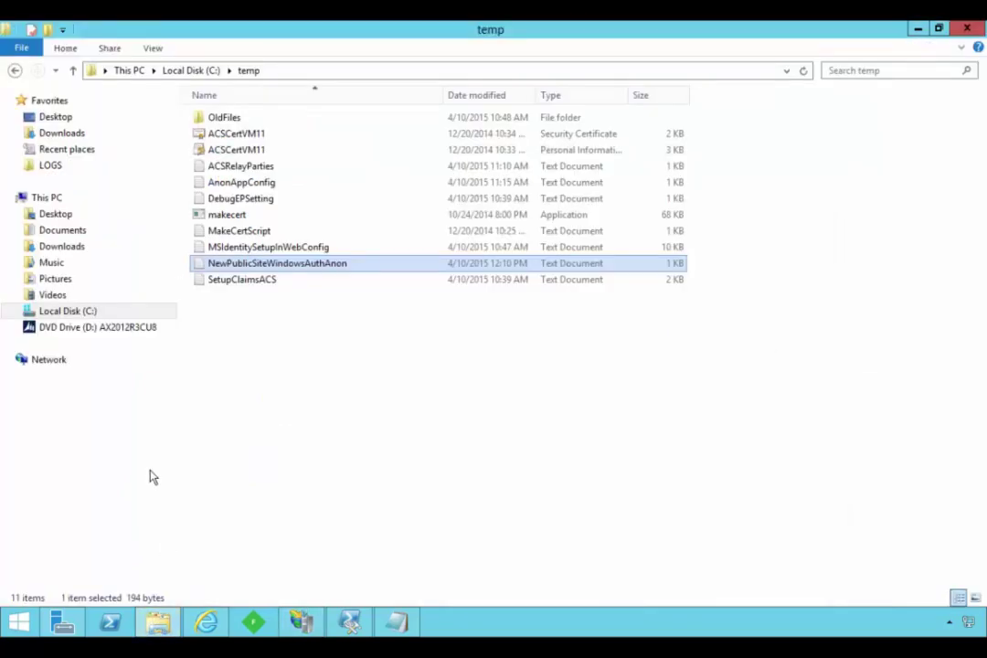
left_click(125, 333)
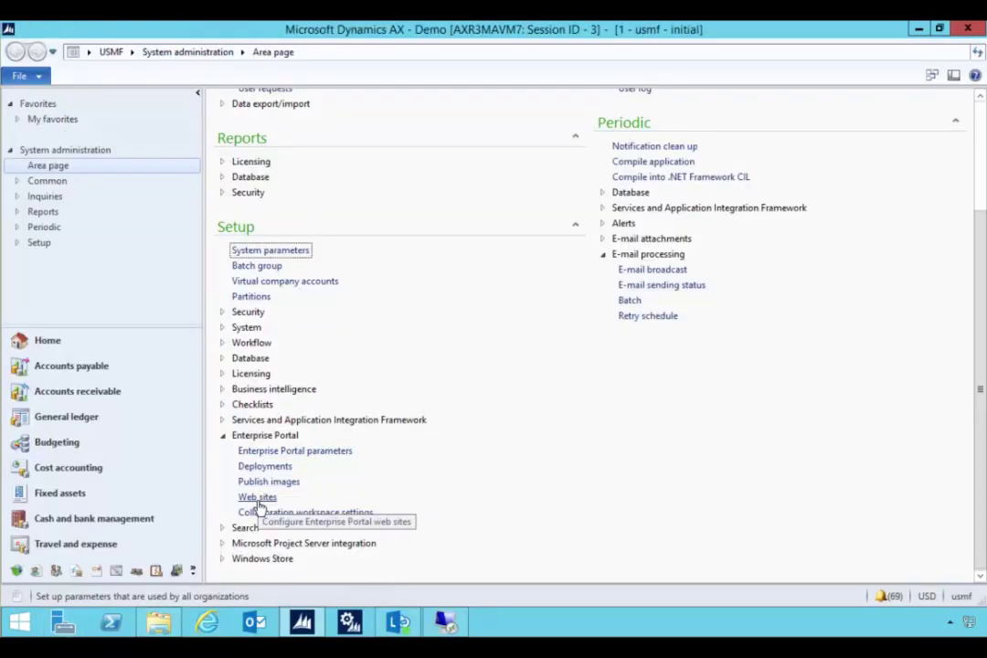
left_click(258, 501)
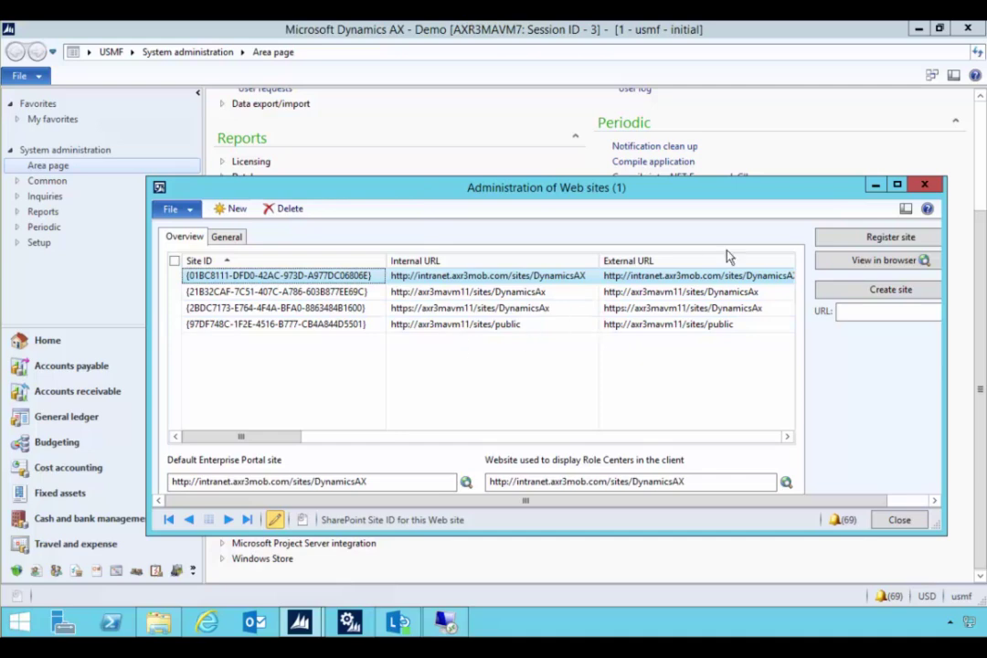
left_click(925, 185)
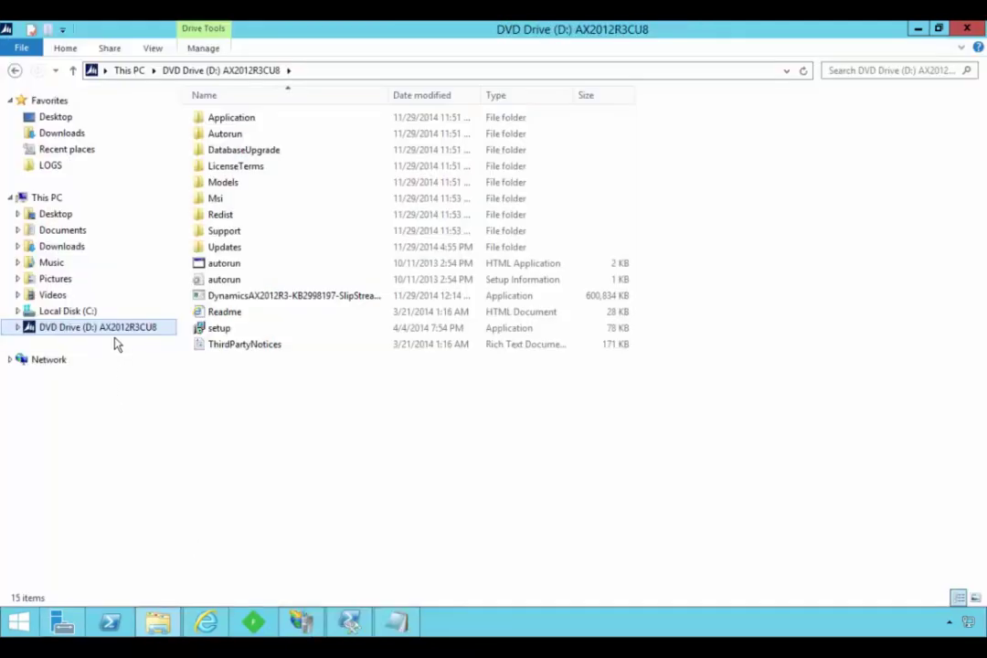
Run setup.exe from the AX2012R3CU8 DVD through AutoPlay and start installing Microsoft Dynamics AX components
right_click(116, 335)
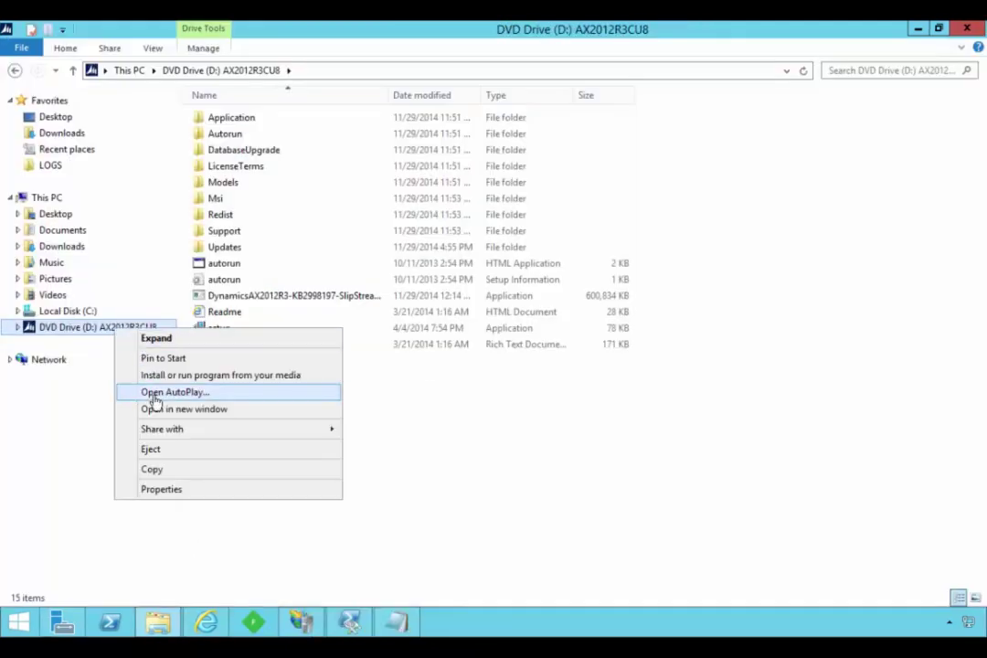
left_click(152, 391)
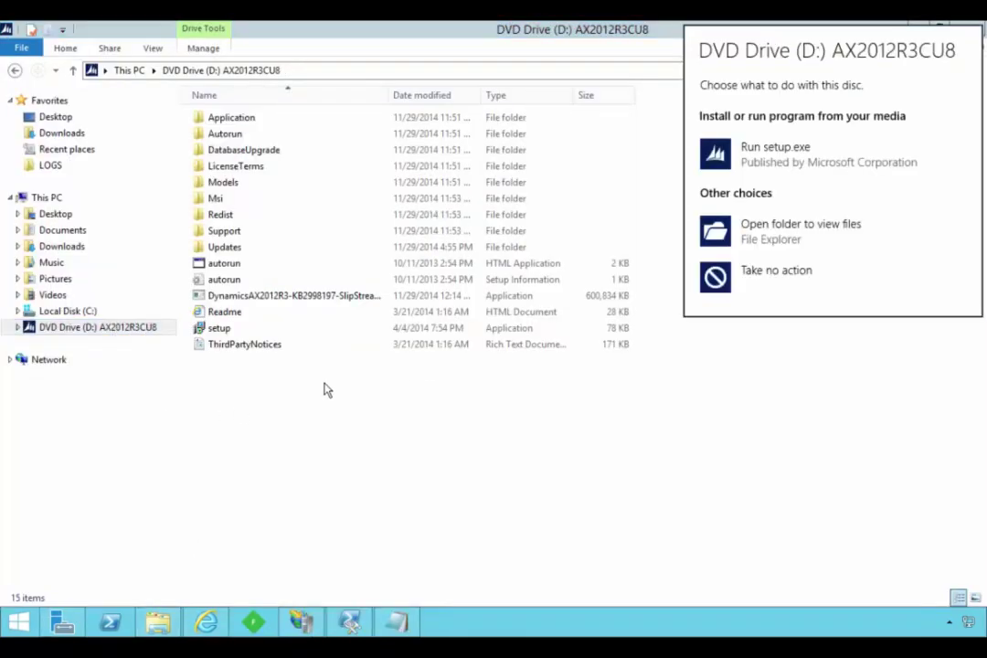
left_click(767, 155)
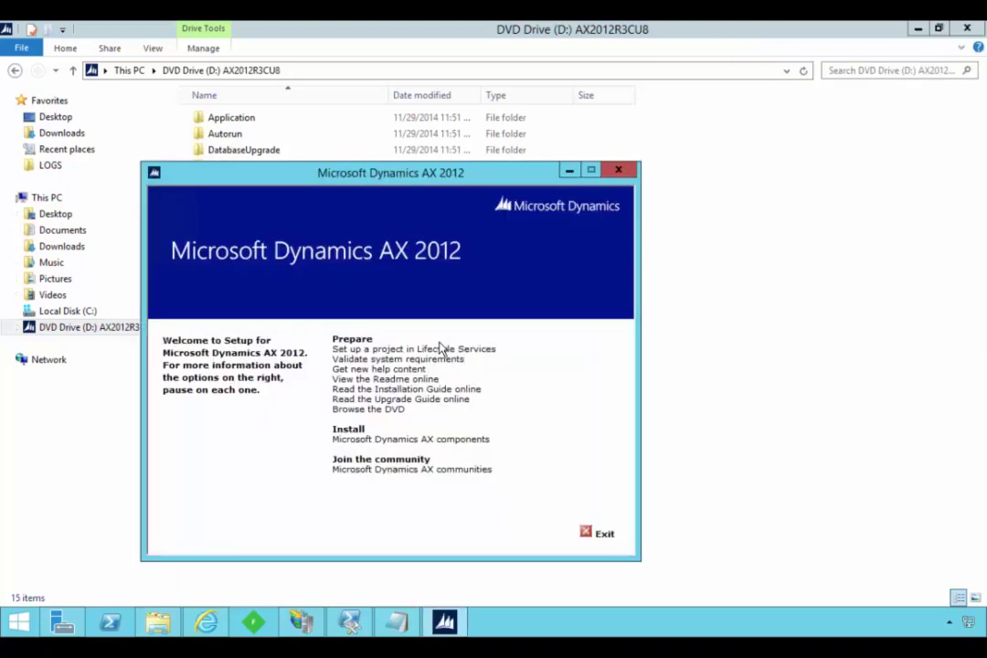
left_click(443, 441)
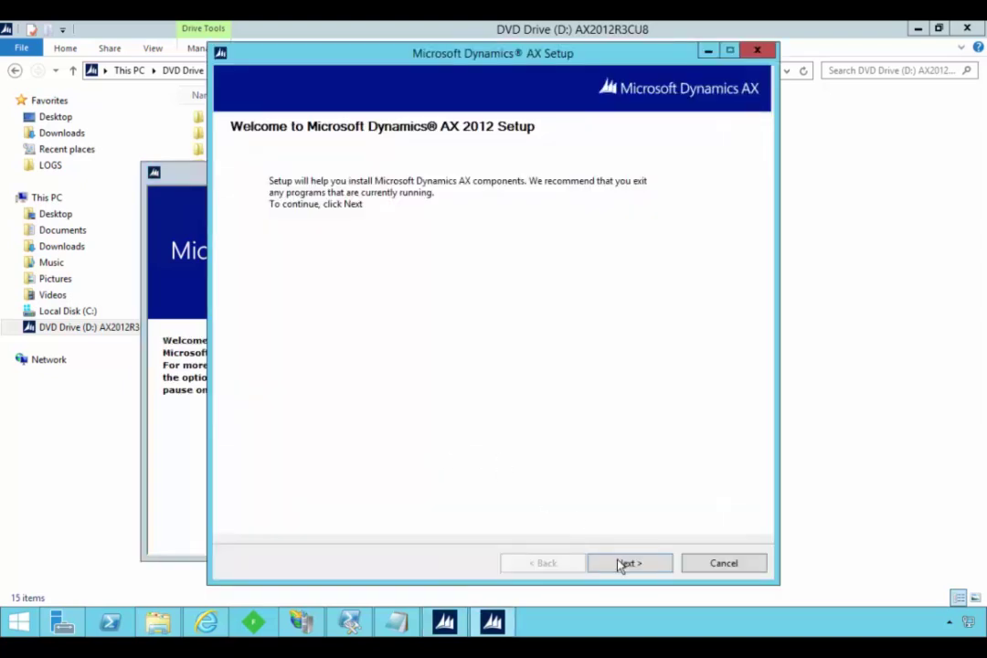
Accept the license terms and continue setup with the Add or modify components option
left_click(627, 563)
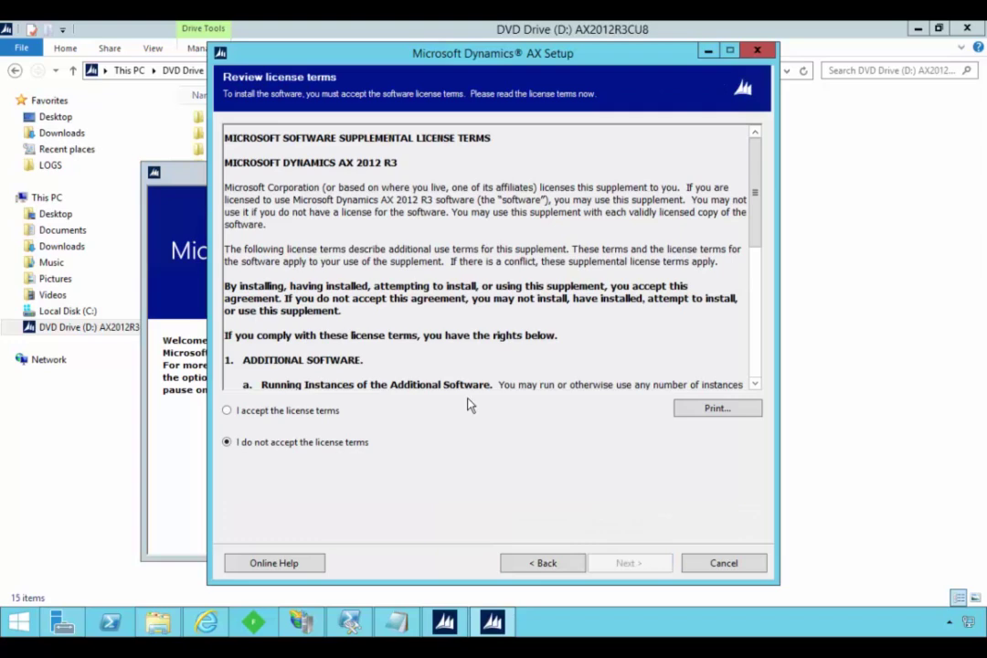
left_click(327, 411)
left_click(611, 561)
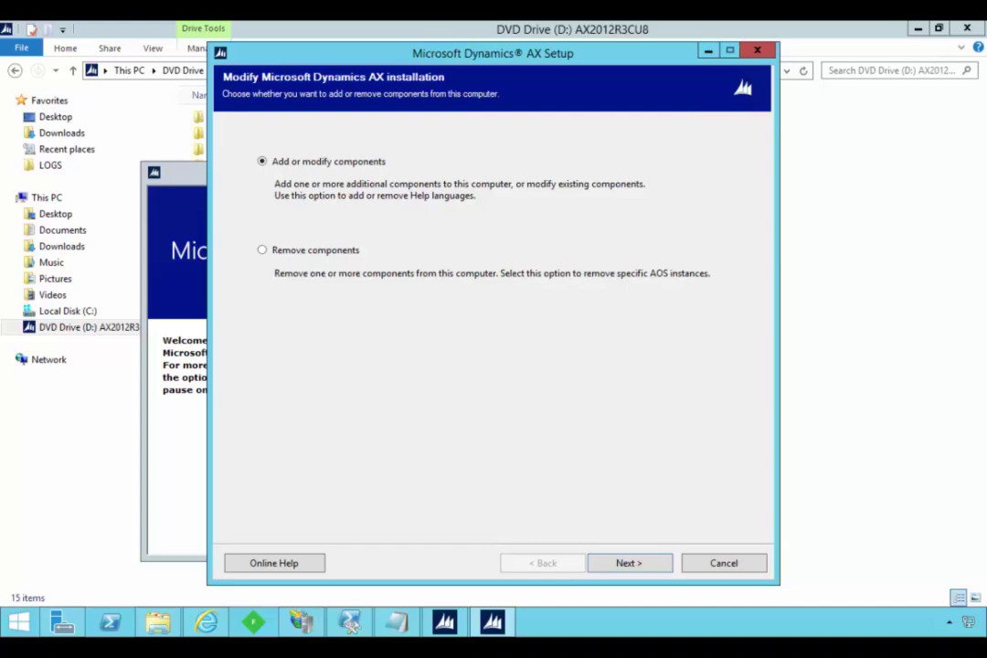
left_click(621, 566)
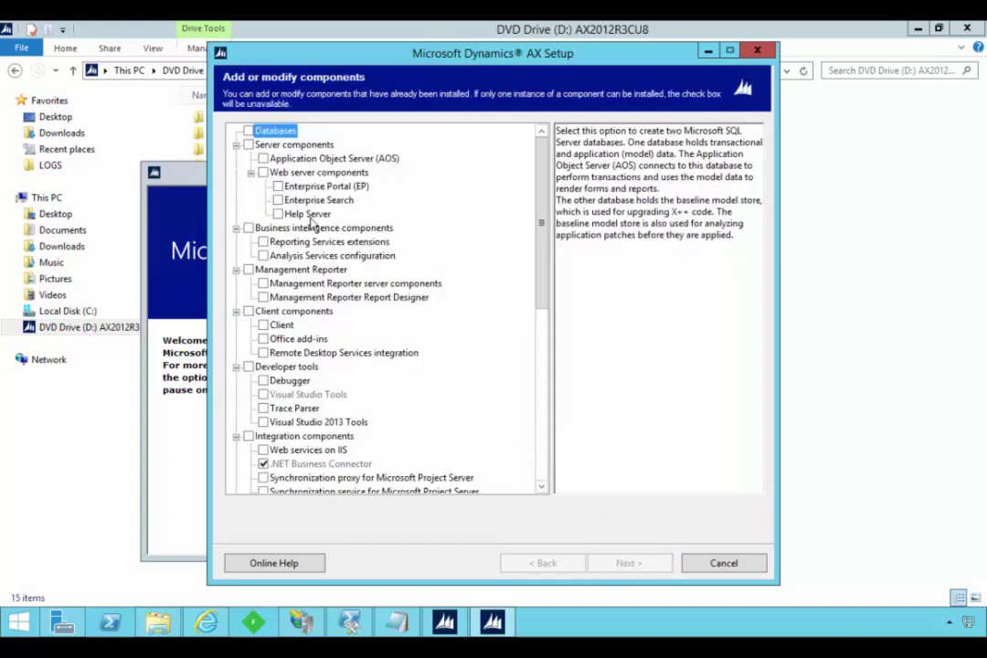
Select the Enterprise Portal (EP) component as a new instance and proceed to prerequisite validation
left_click(278, 186)
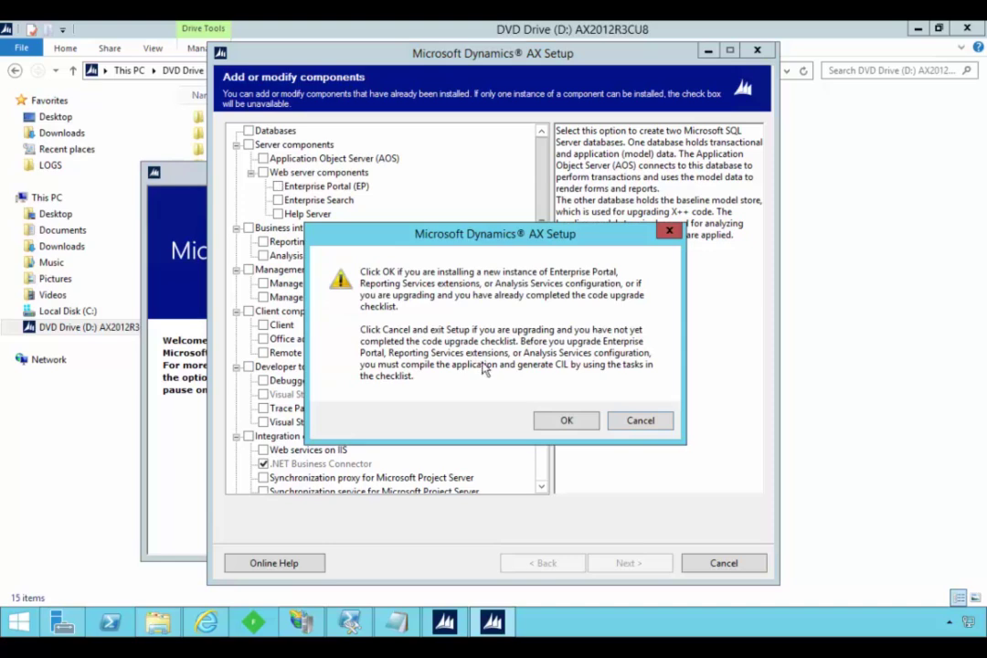
left_click(558, 423)
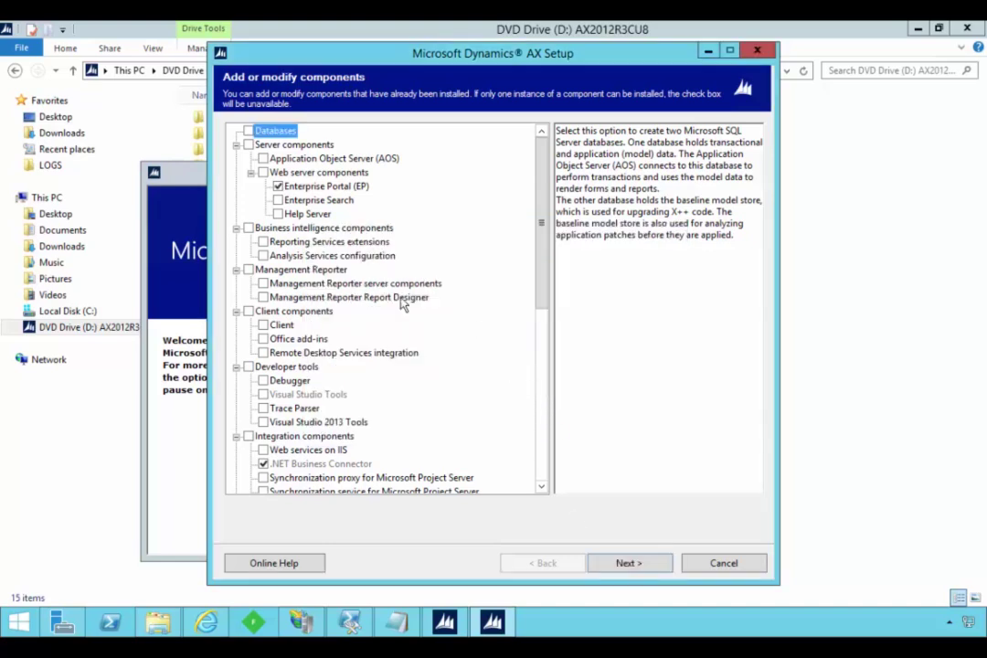
left_click(623, 565)
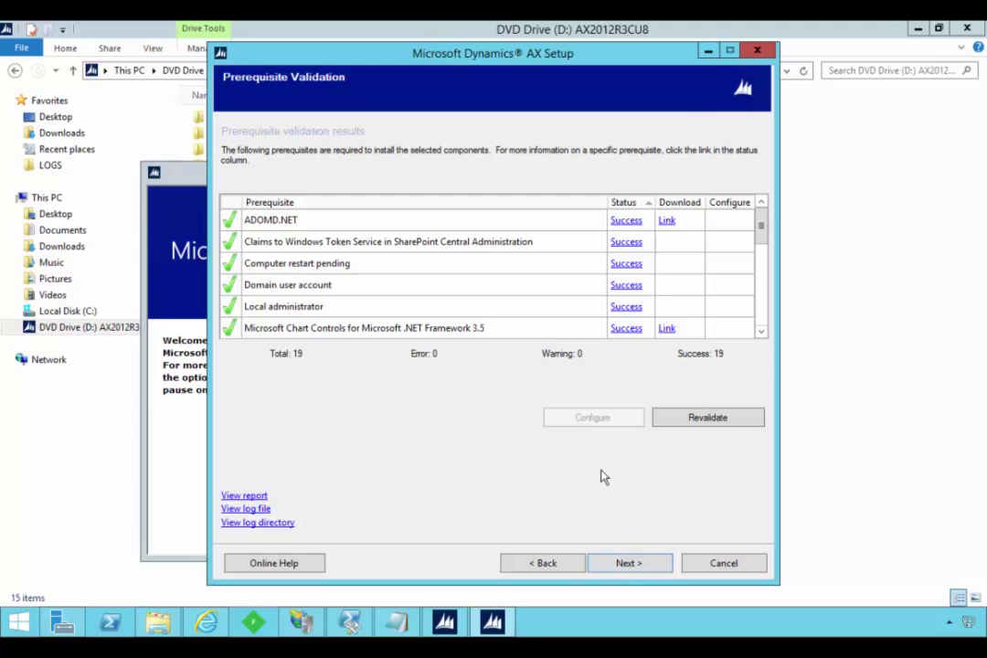
Continue past prerequisite validation and enter the password for the Business Connector proxy account
left_click(654, 564)
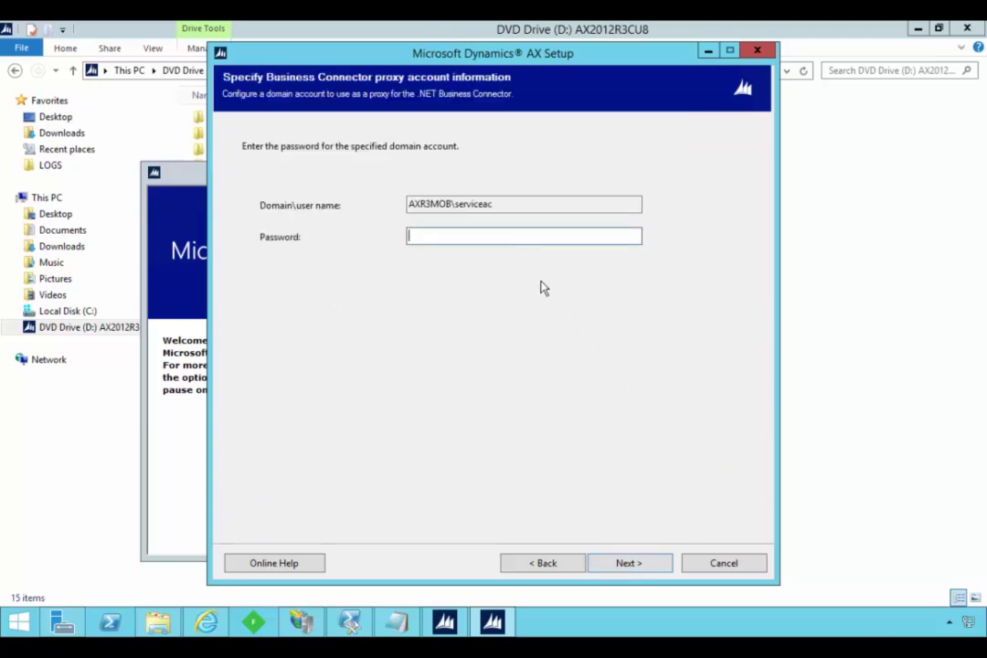
type("•••••••••••")
left_click(631, 565)
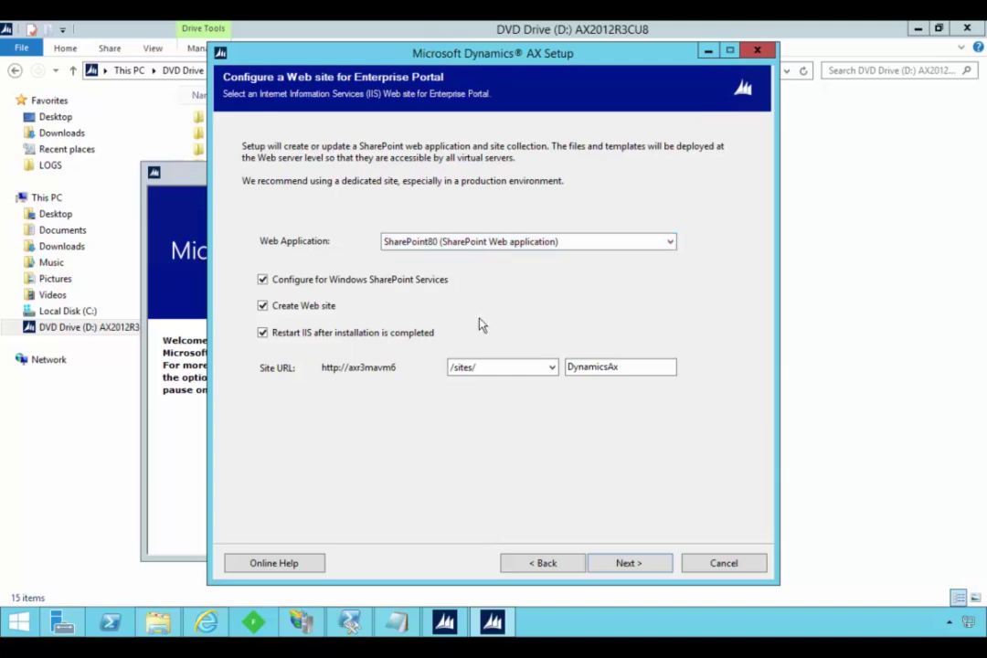
Configure the Enterprise Portal web site on the SharePoint80 web application with the site URL /sites/public
double_click(566, 366)
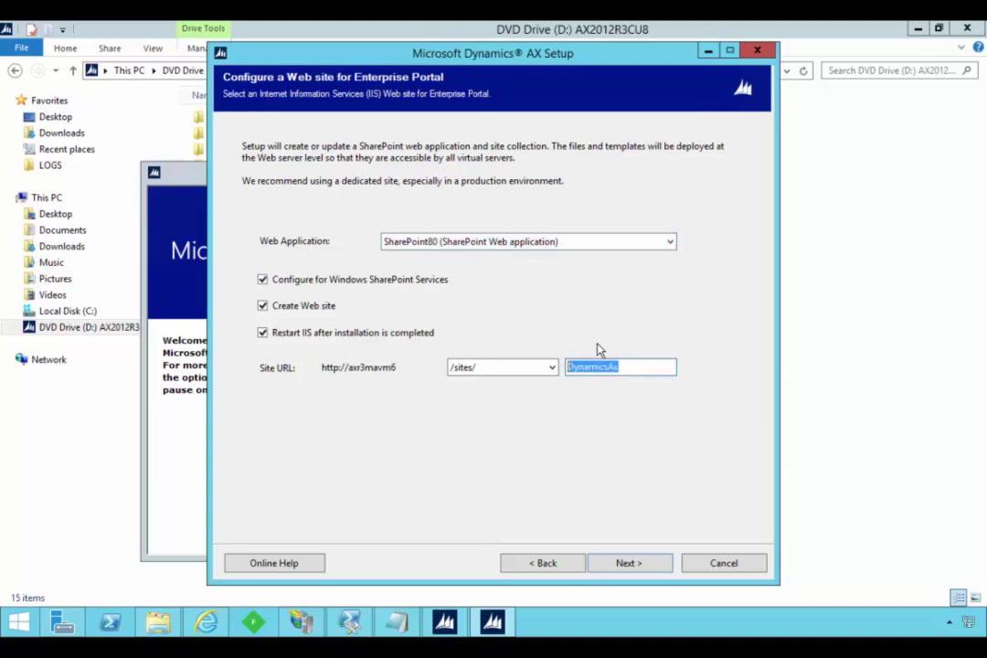
type("public")
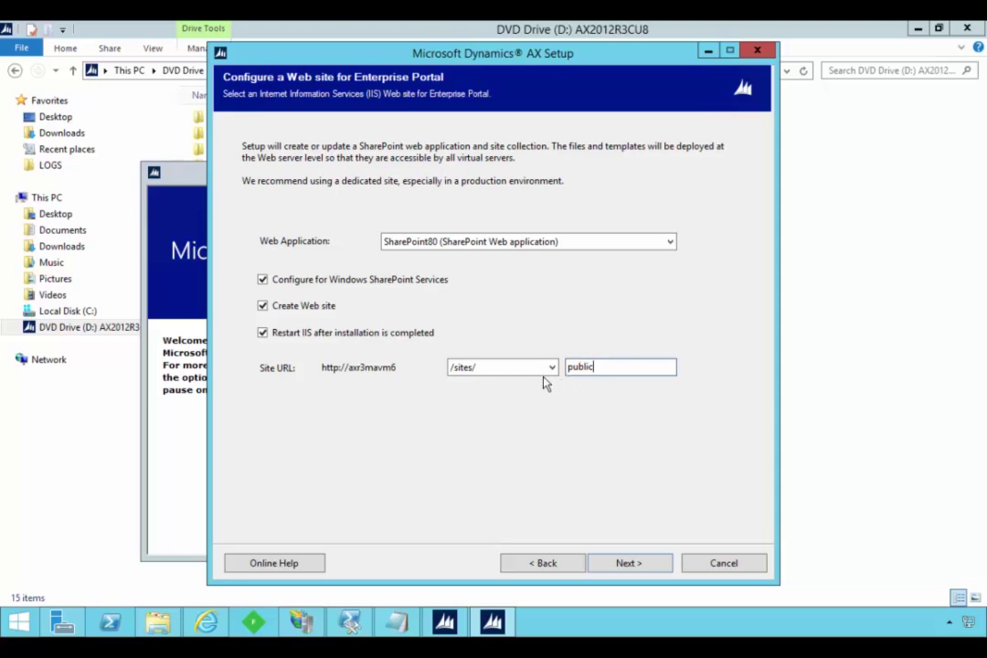
left_click(411, 245)
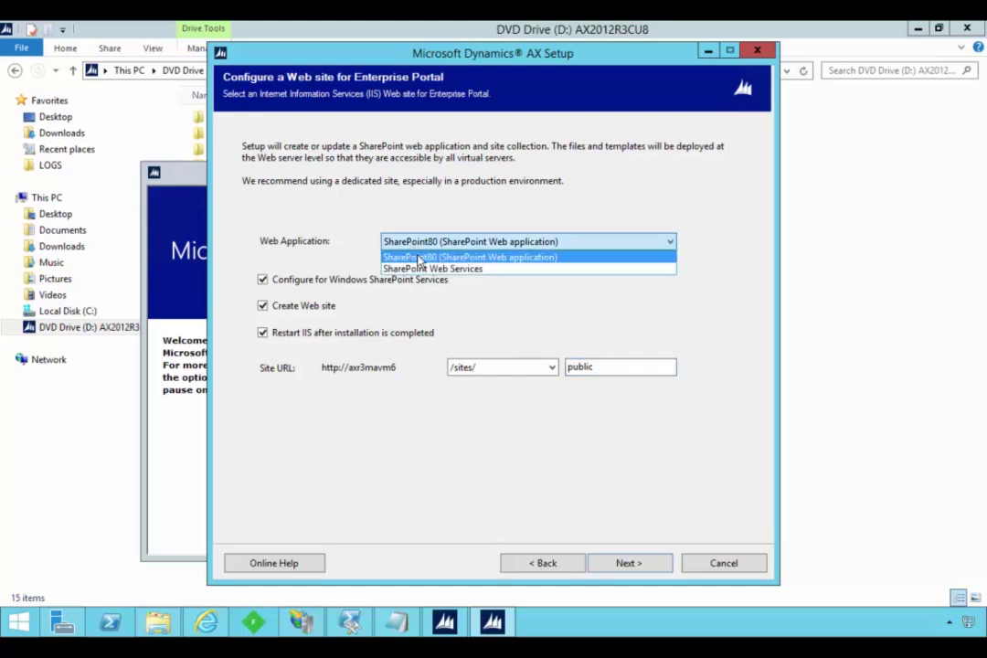
left_click(414, 258)
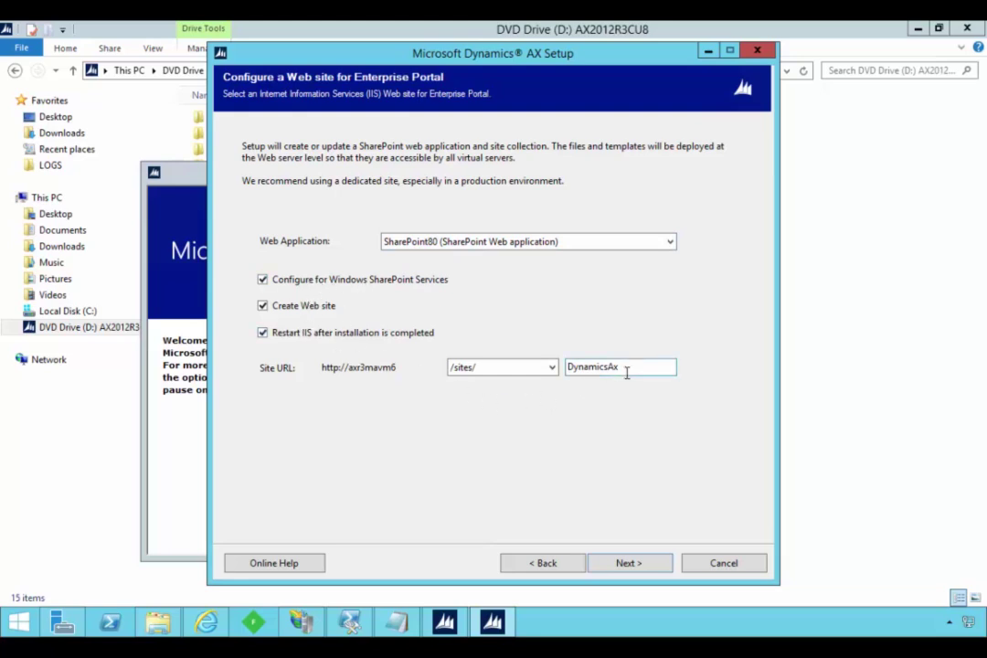
double_click(595, 364)
key("Tab")
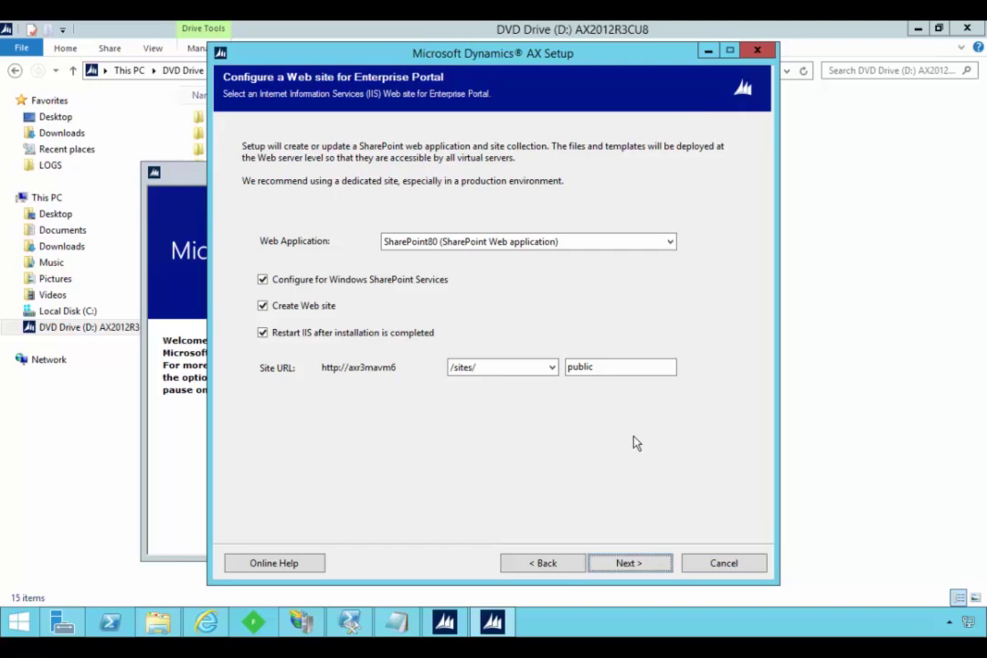
left_click(630, 563)
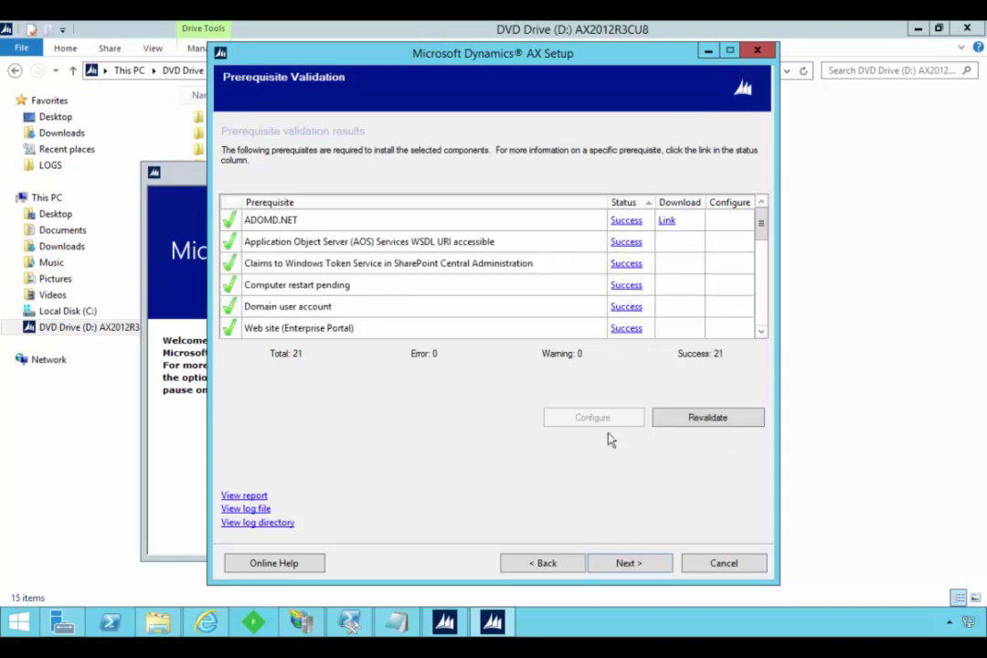
Install Enterprise Portal and finish setup without opening the summary report
left_click(615, 565)
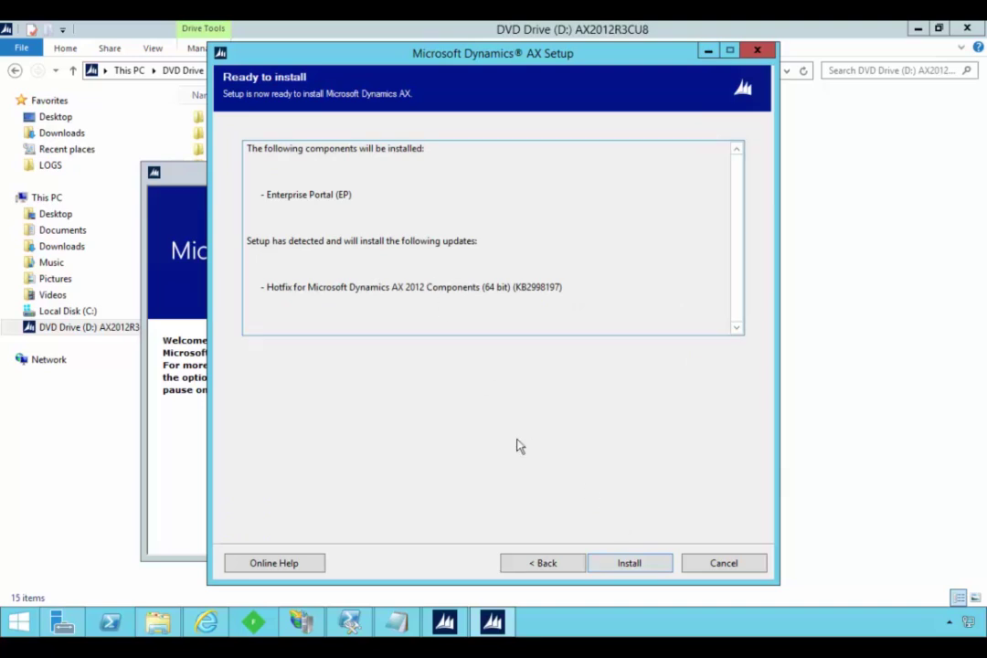
left_click(619, 567)
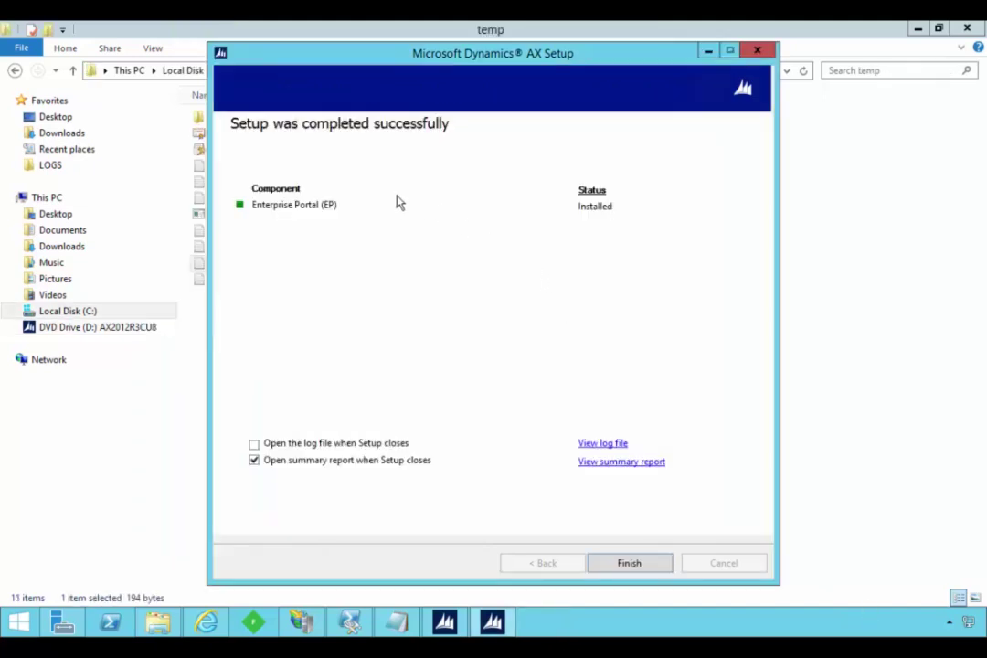
left_click(264, 463)
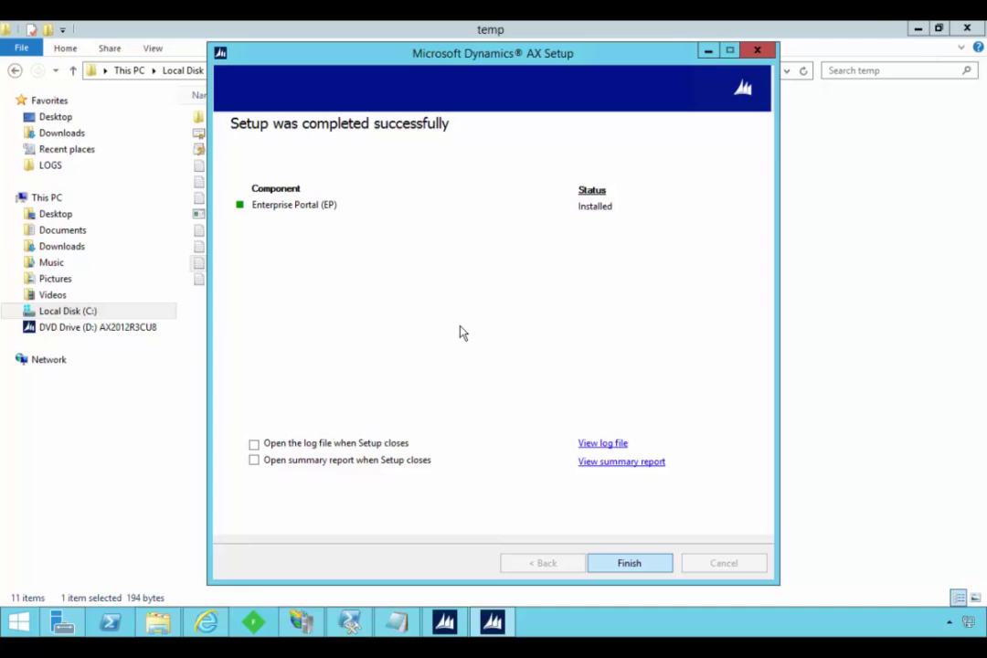
key("Return")
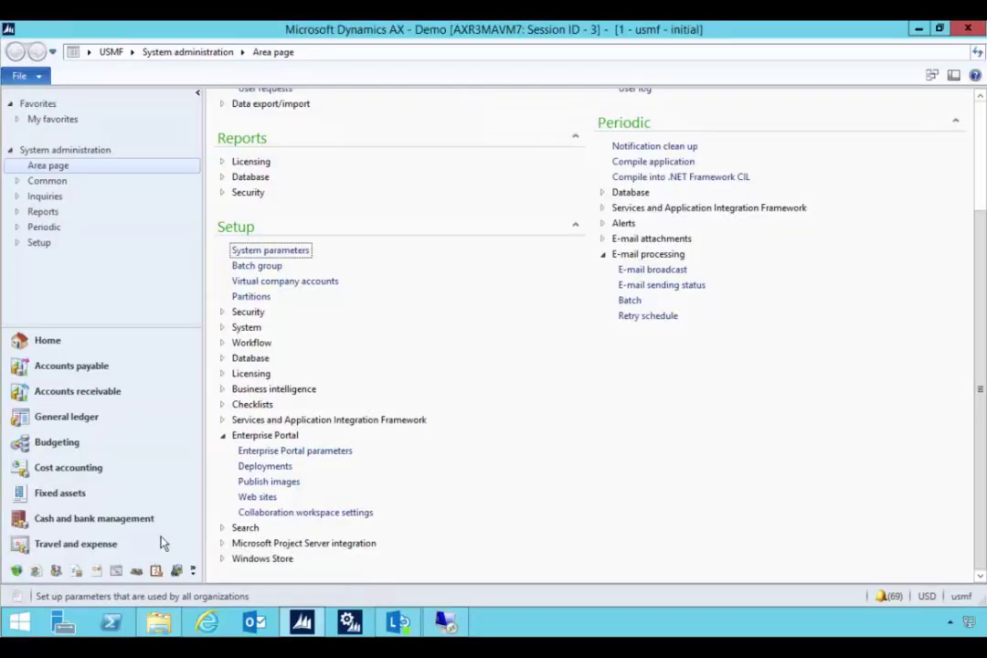
left_click(257, 497)
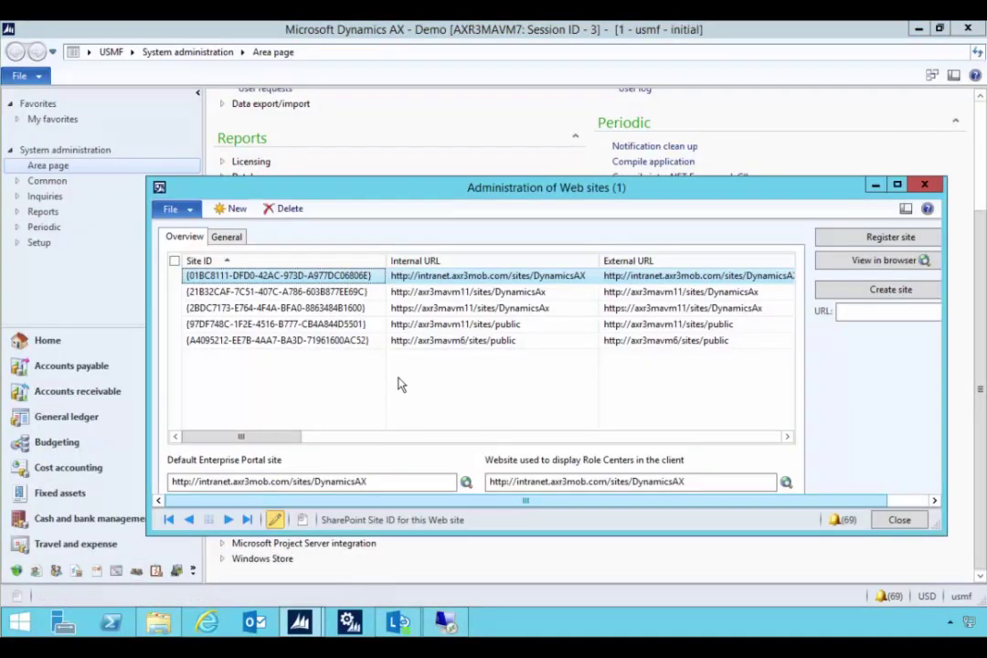
left_click(462, 340)
left_click_drag(522, 340, 382, 342)
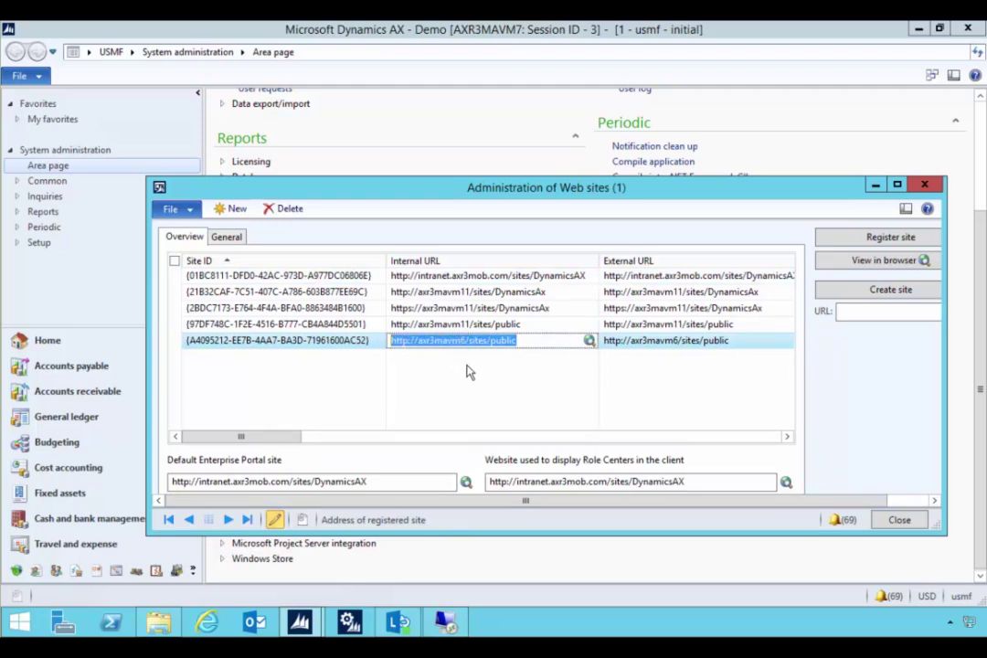
left_click(857, 265)
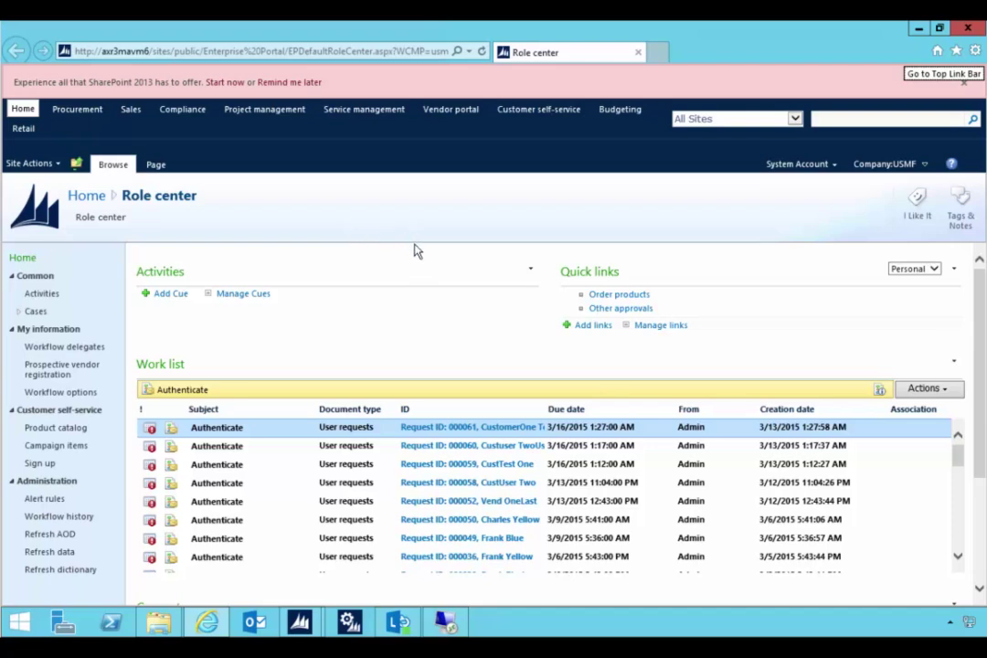
left_click(291, 83)
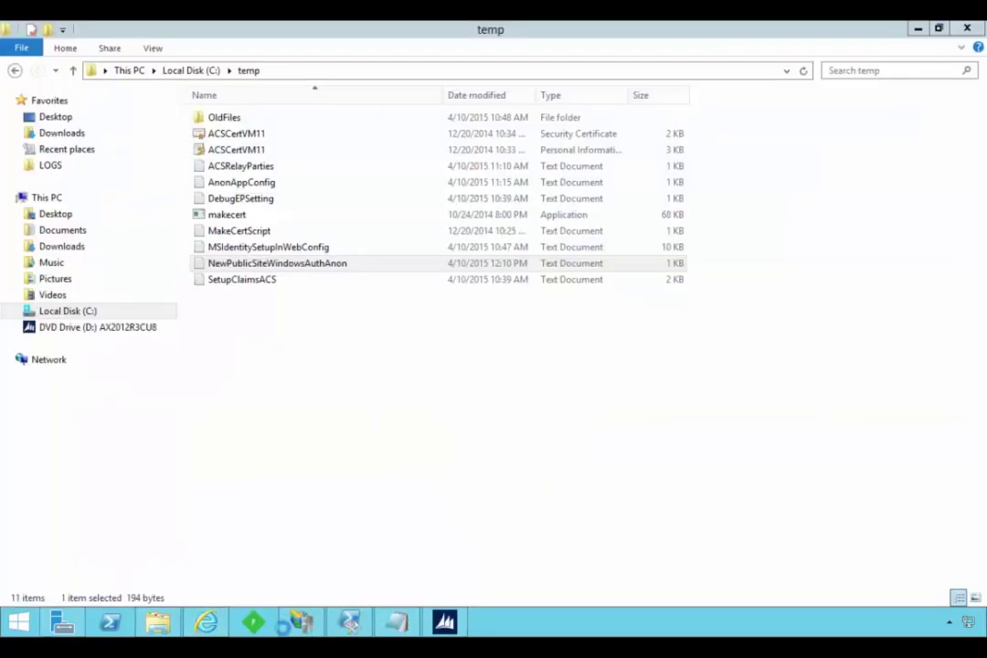
left_click(190, 623)
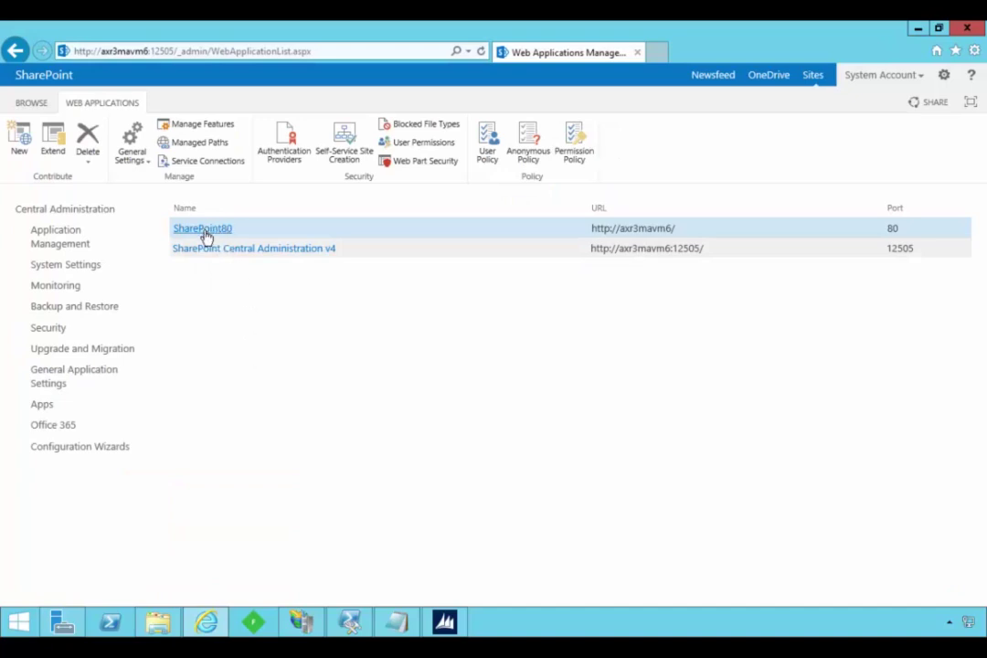
left_click(62, 242)
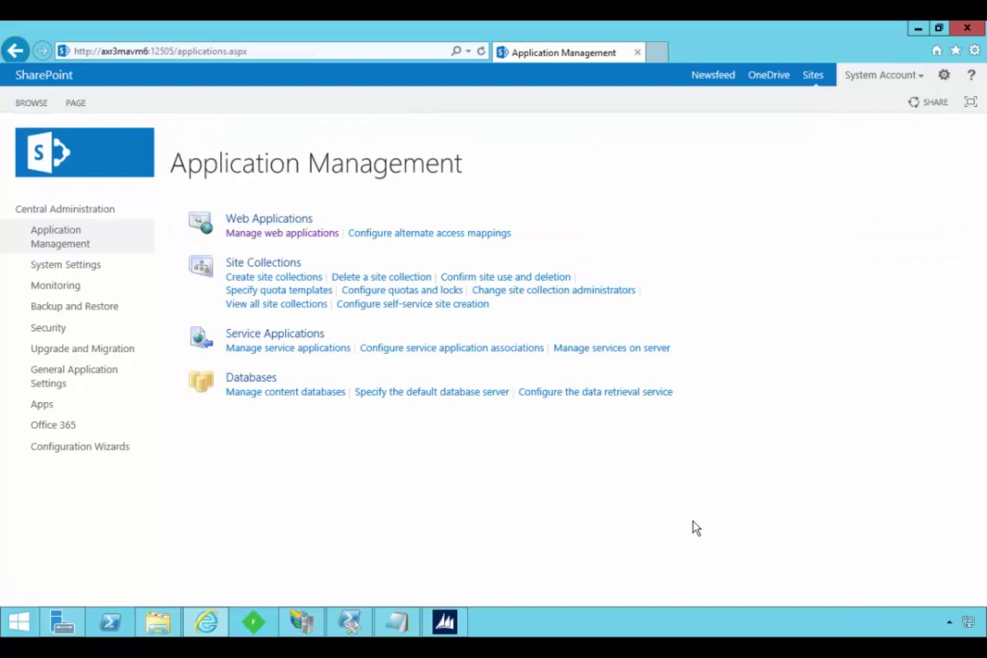
left_click(279, 311)
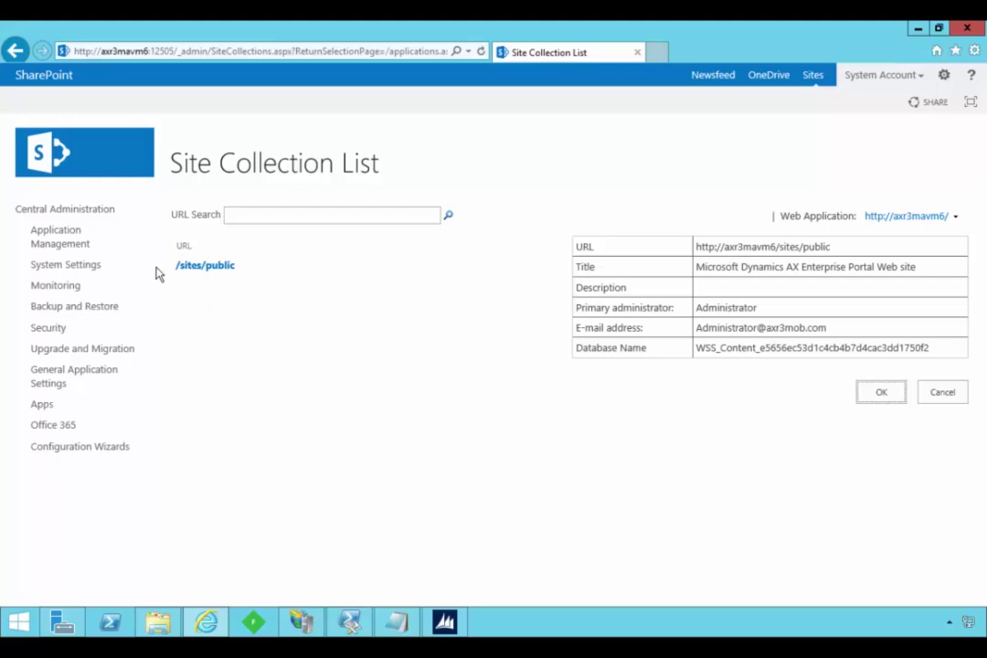
left_click(66, 242)
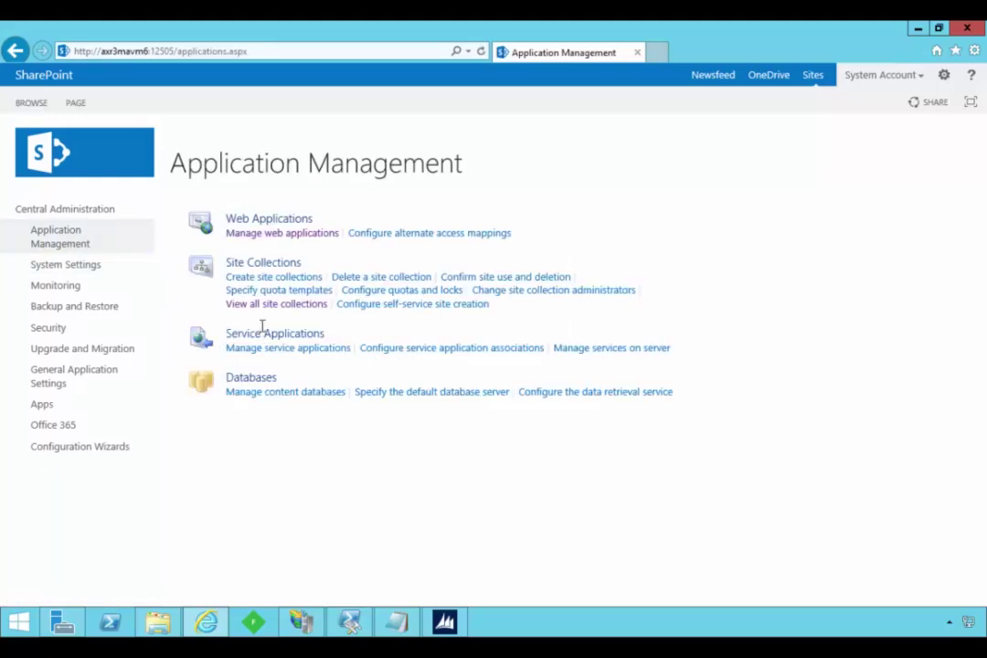